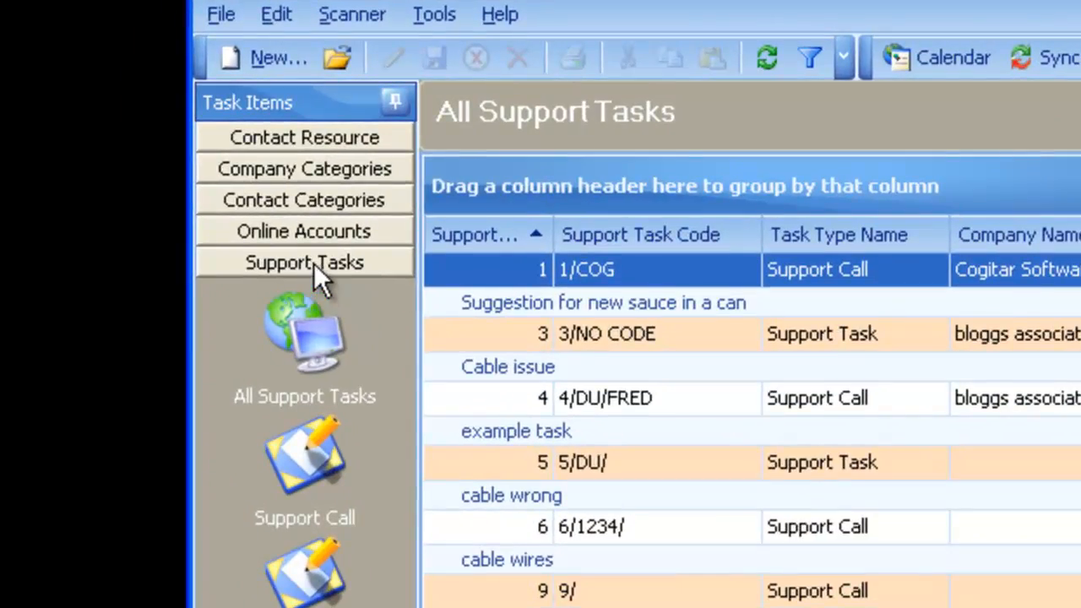
# Browse the Support Call and Support Task lists, ending on the empty Training list.
pyautogui.click(196, 164)
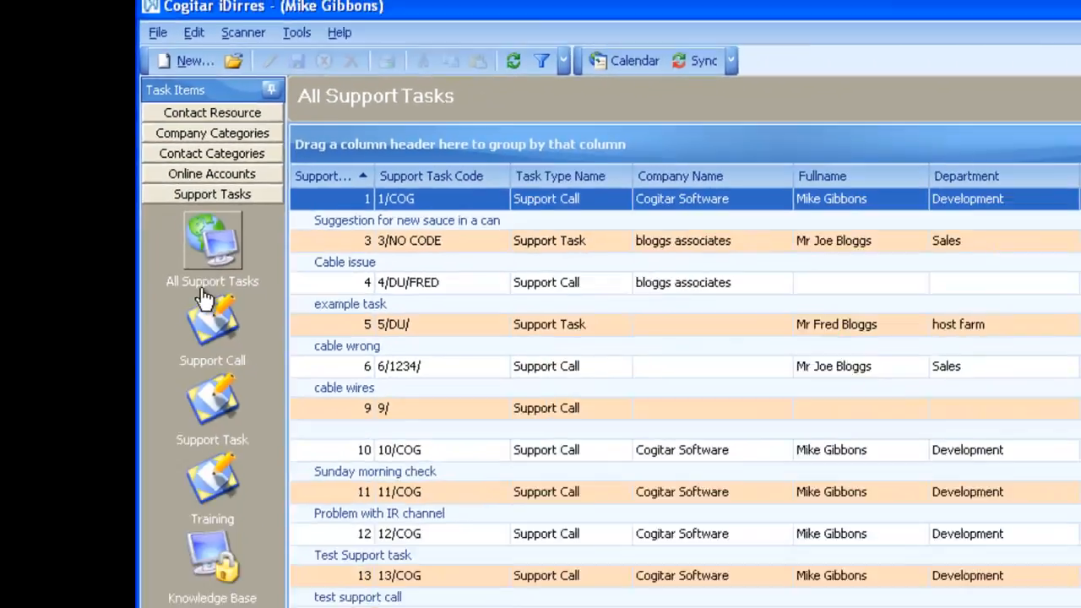
pyautogui.click(306, 359)
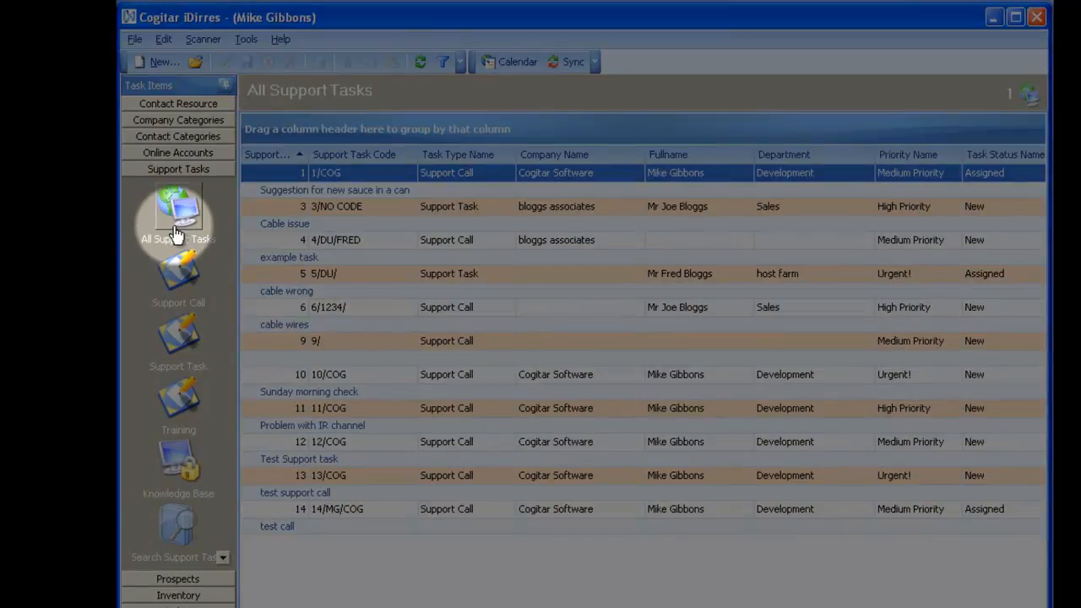
pyautogui.click(178, 275)
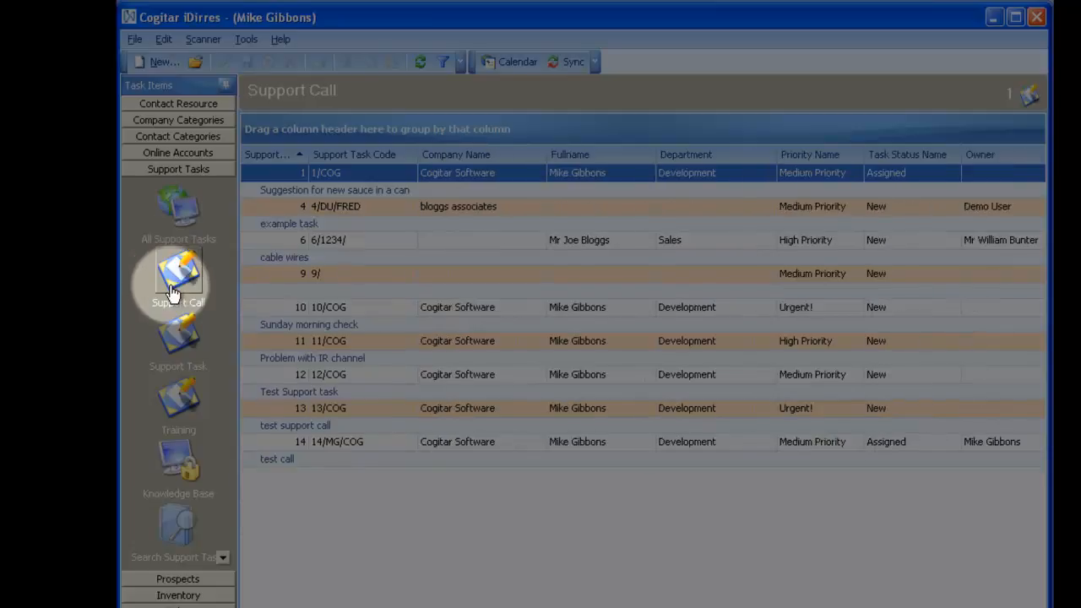
pyautogui.click(173, 338)
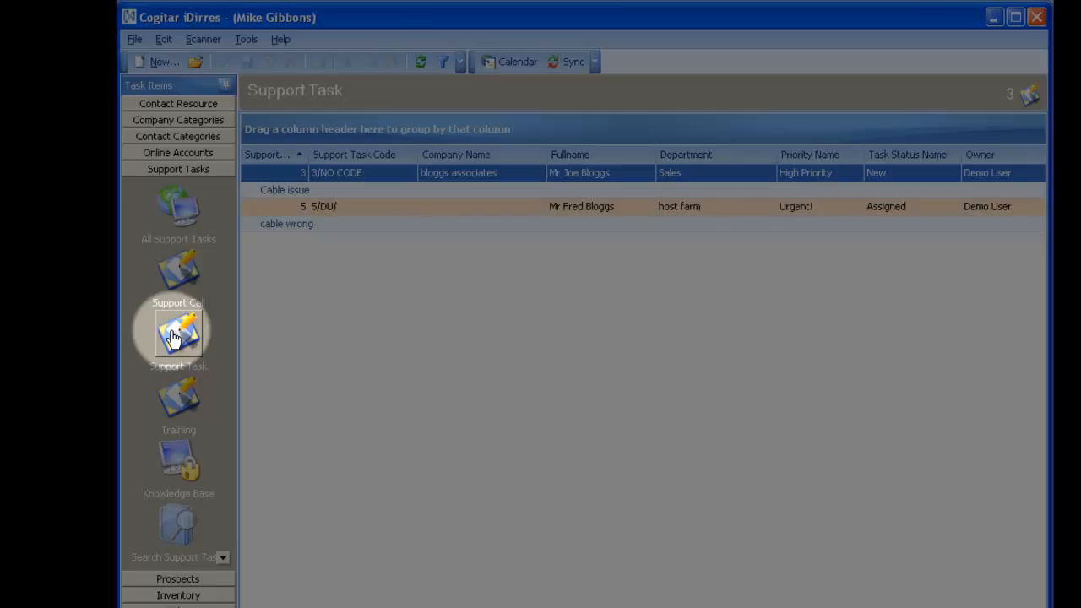
pyautogui.click(178, 393)
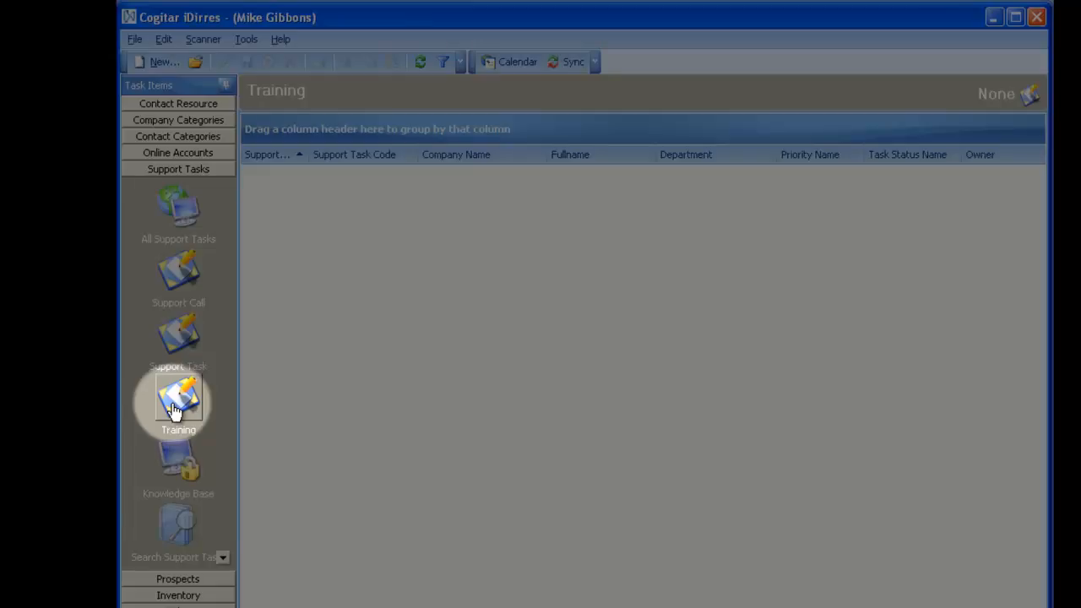
# Glance at the Knowledge Base, then show the Search Support Tasks view with this week's two closed calls.
pyautogui.click(175, 461)
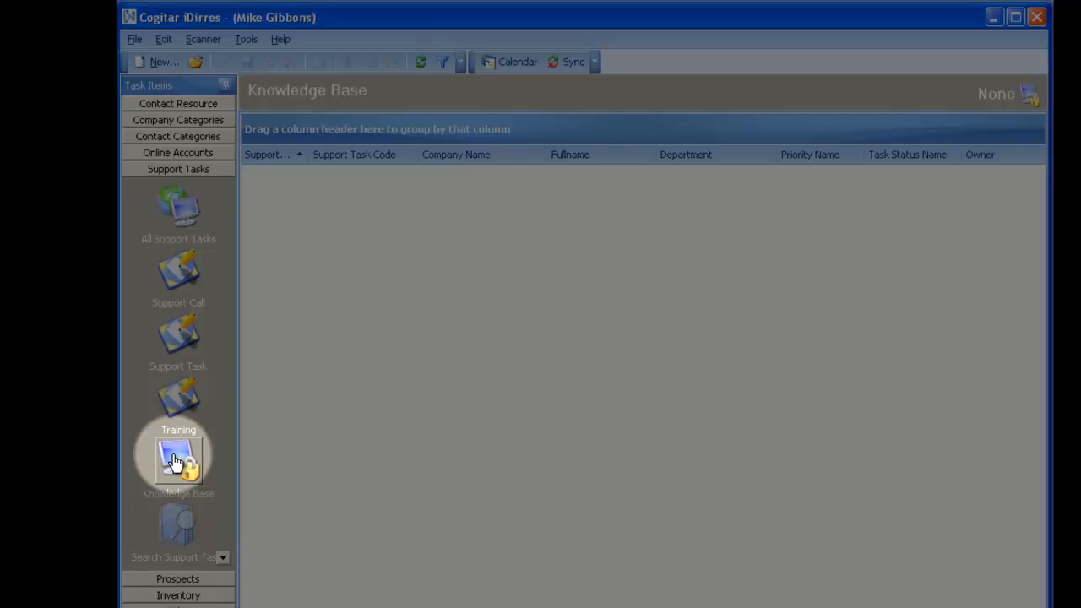
pyautogui.click(177, 544)
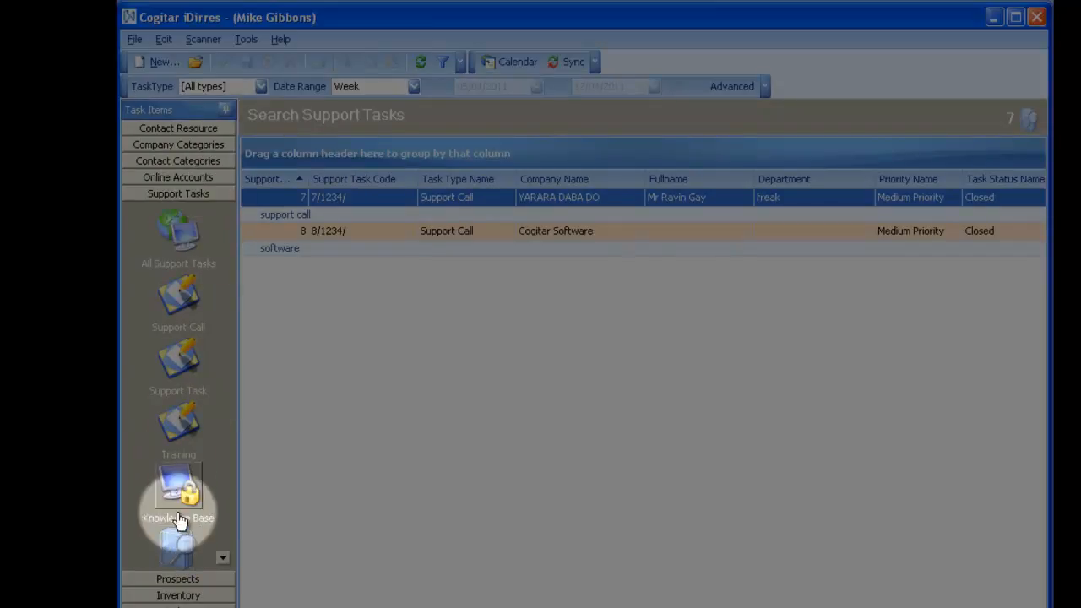
# Review the Advanced search options, then return to the All Support Tasks list.
pyautogui.click(723, 85)
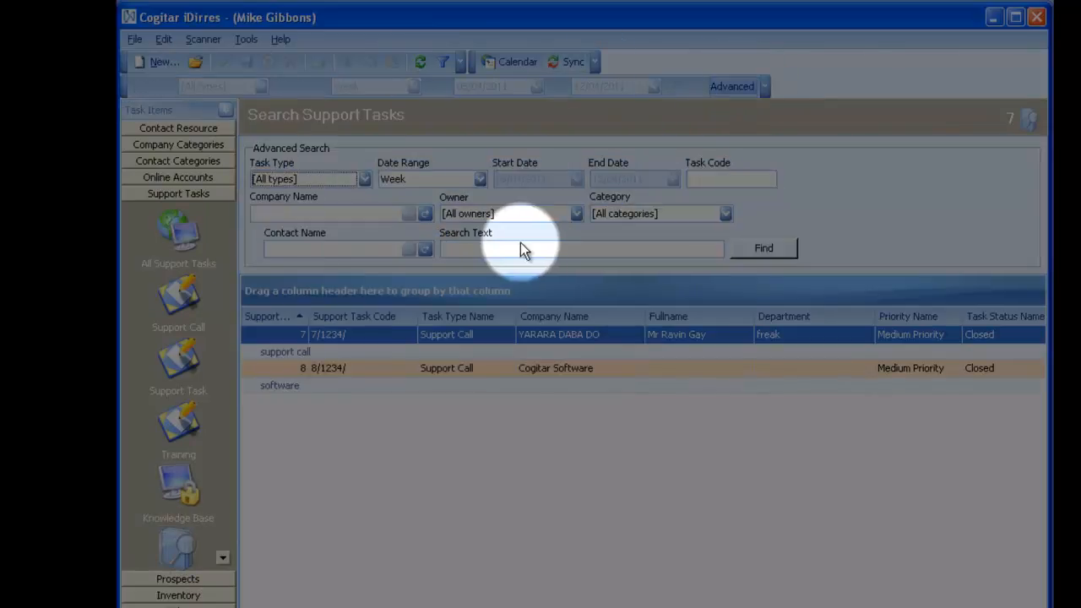
pyautogui.click(222, 558)
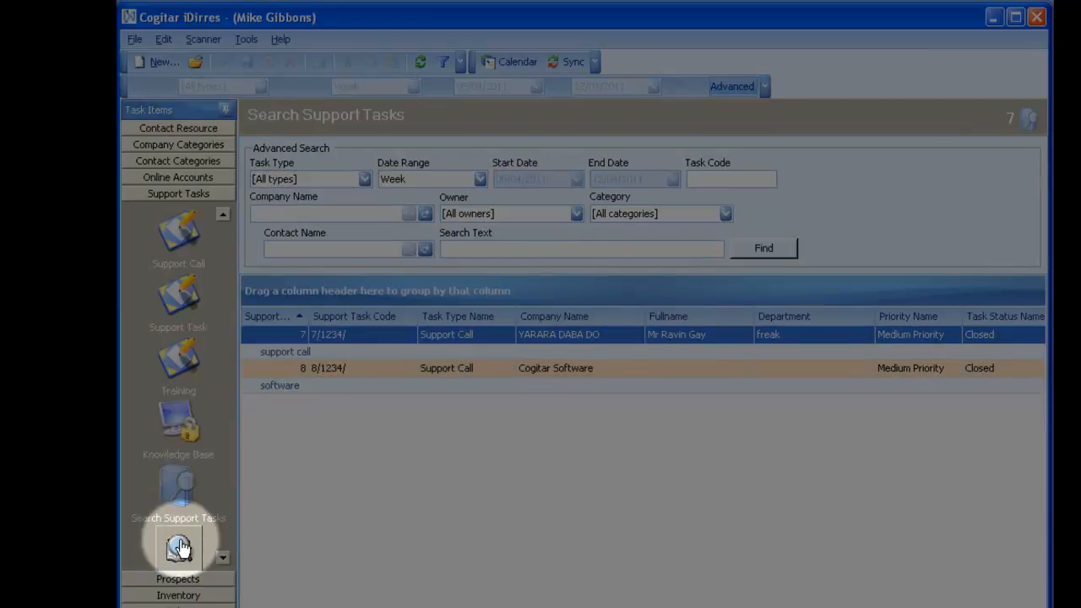
pyautogui.click(221, 216)
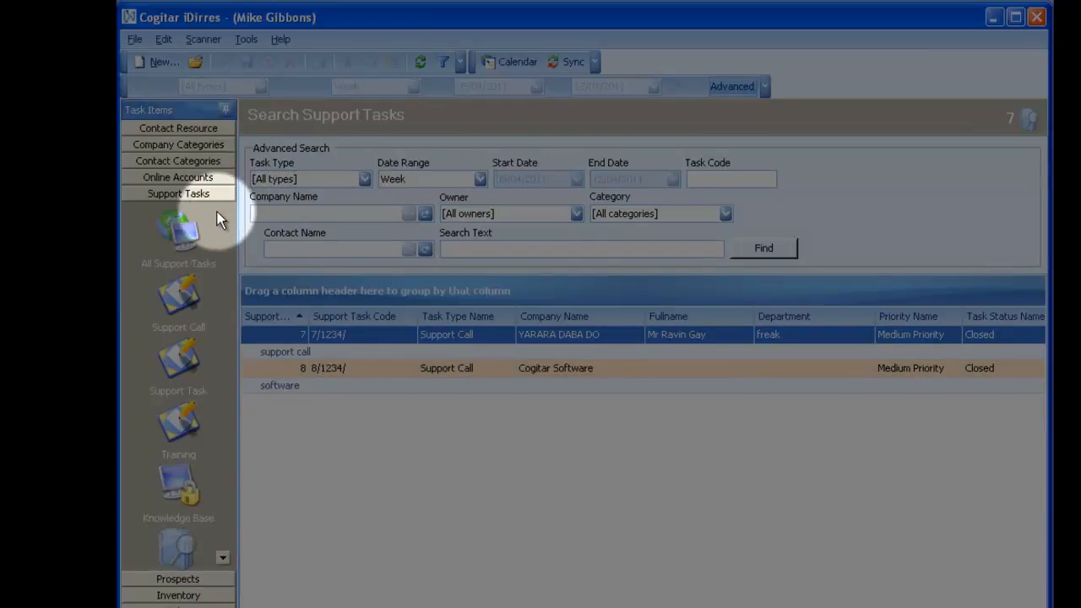
pyautogui.click(184, 230)
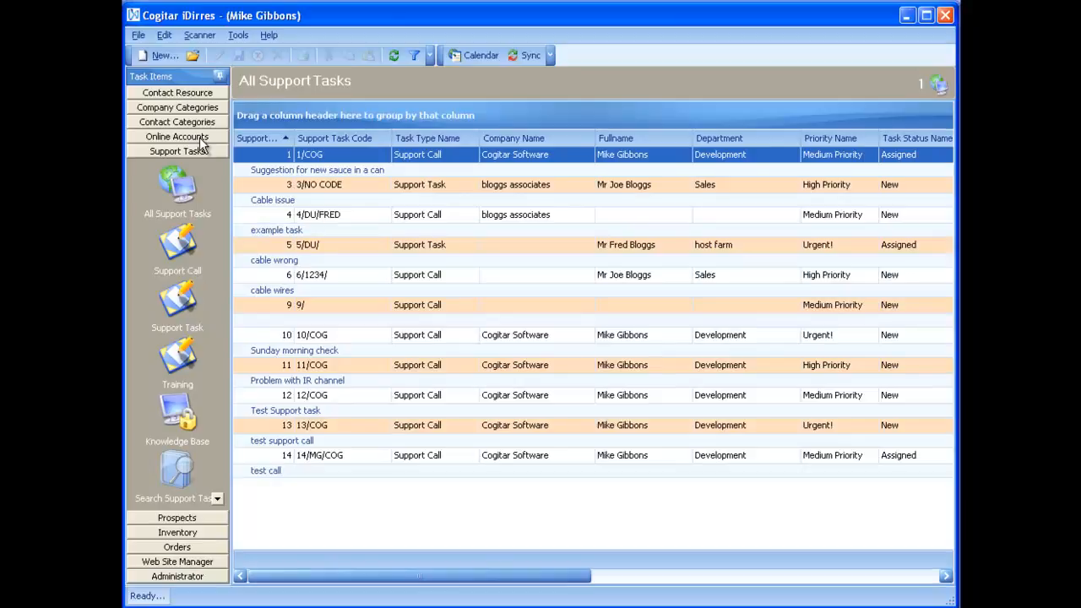
# Show the Online Accounts list with its three customer accounts.
pyautogui.click(200, 137)
pyautogui.click(179, 166)
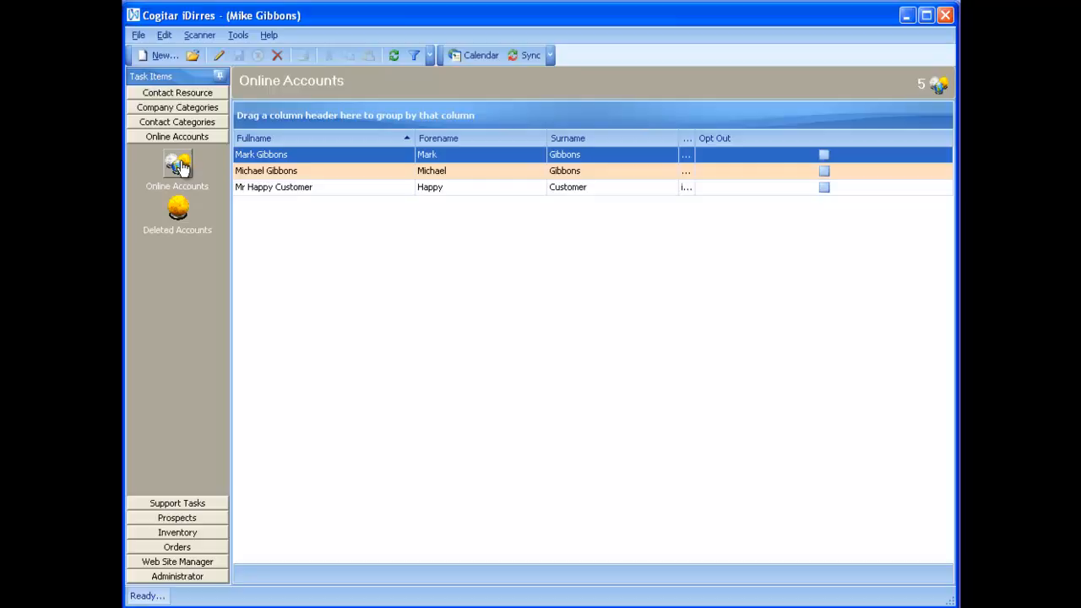
# Create a new online account linked to an existing contact found by first-name search.
pyautogui.click(158, 56)
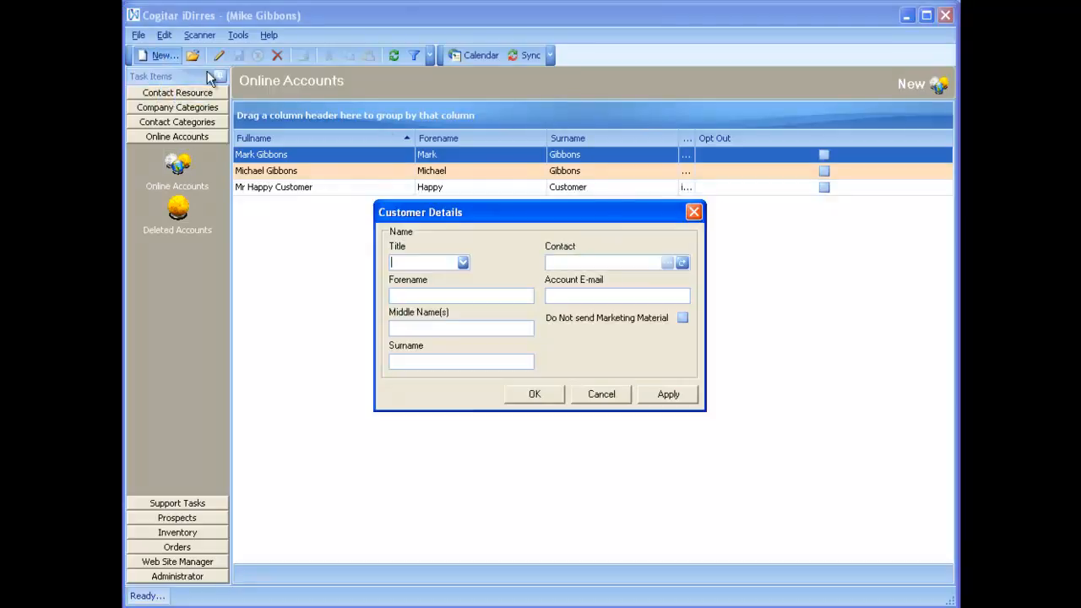
pyautogui.click(680, 263)
pyautogui.write('simon')
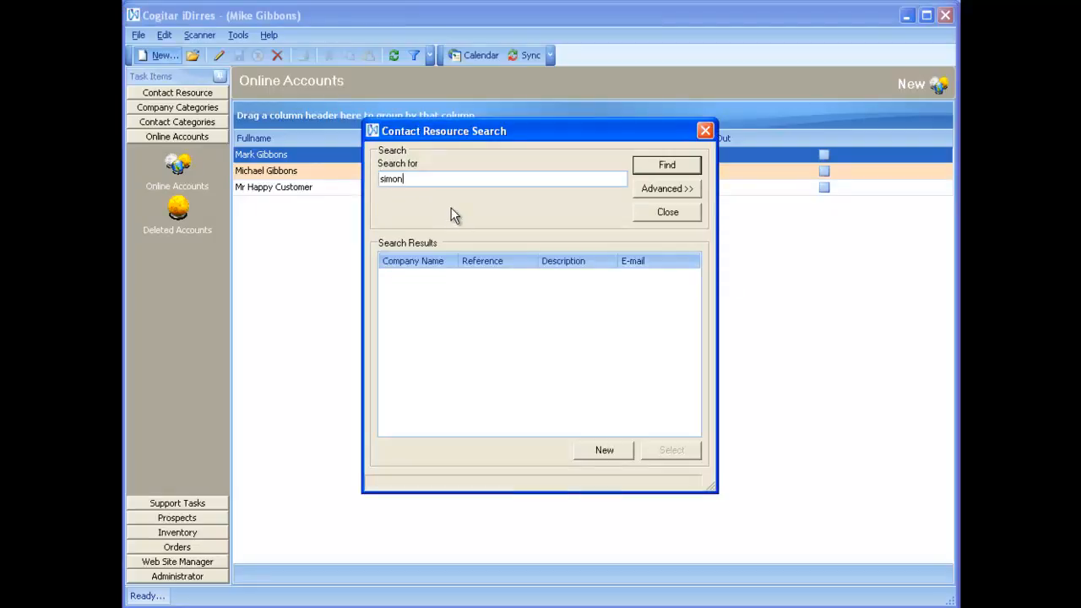
pyautogui.press('Return')
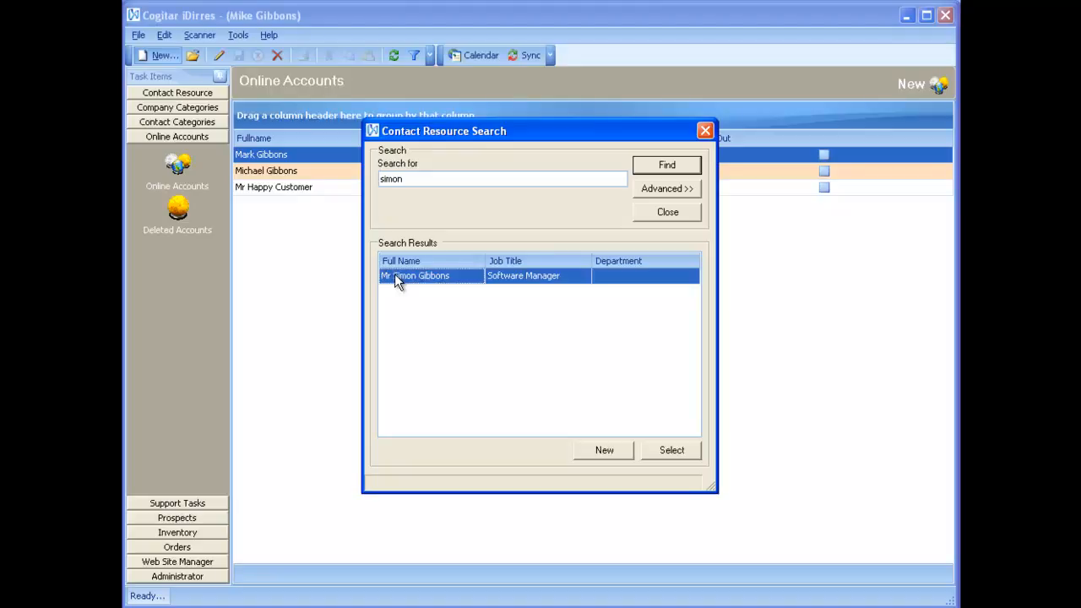
pyautogui.doubleClick(394, 275)
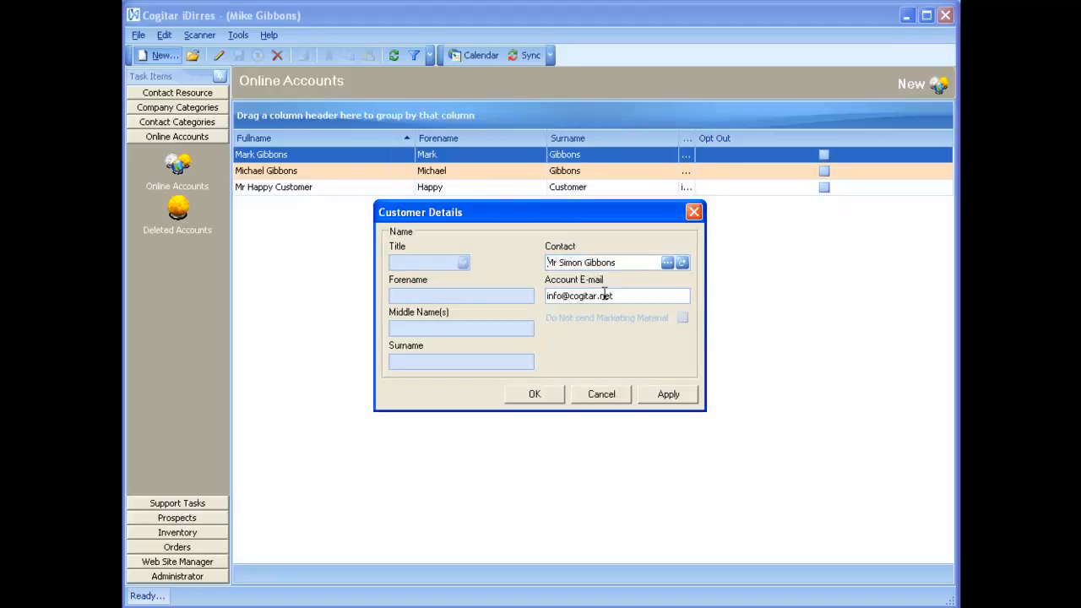
pyautogui.click(541, 399)
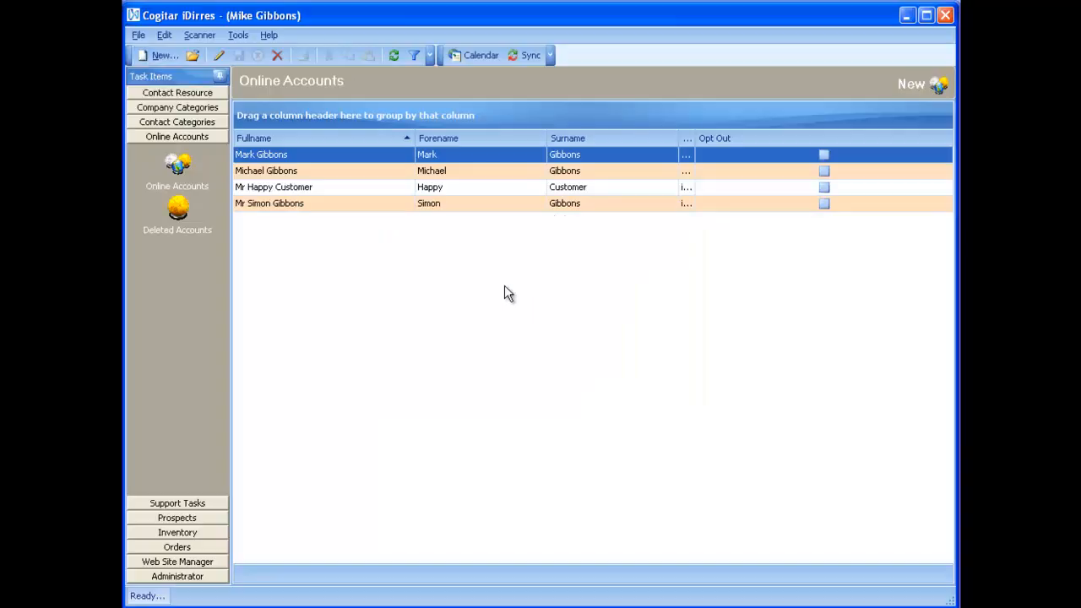
# From the All Support Tasks list, start a new blank support task.
pyautogui.click(167, 503)
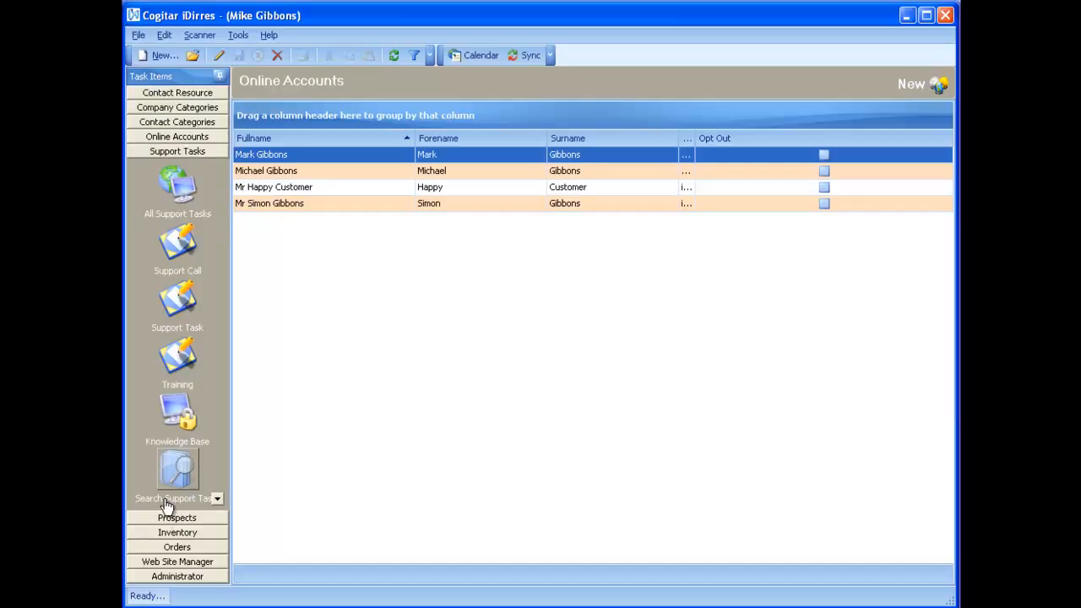
pyautogui.click(179, 206)
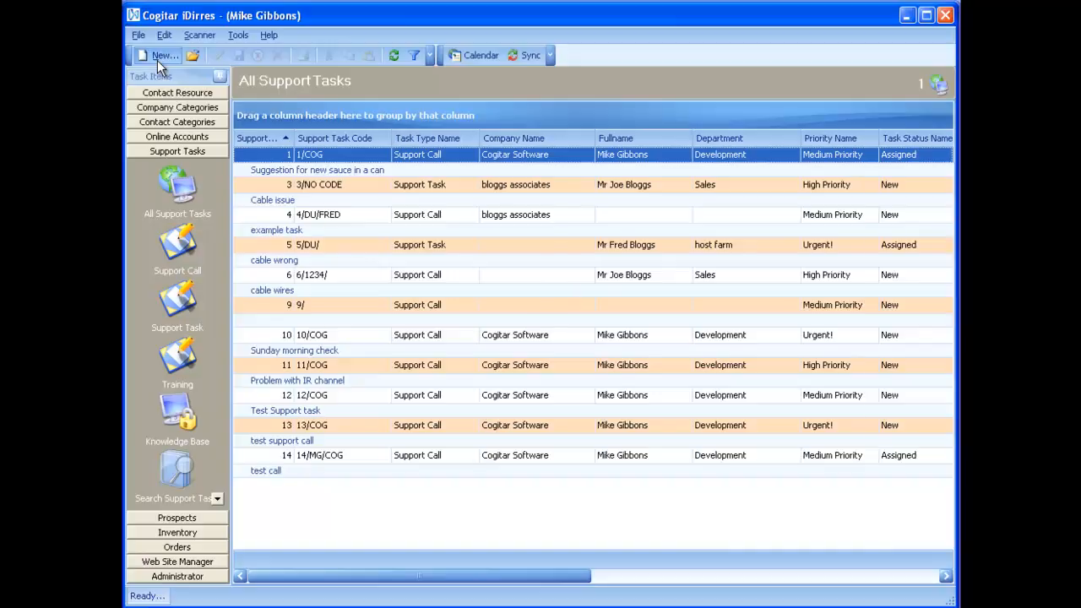
pyautogui.click(157, 60)
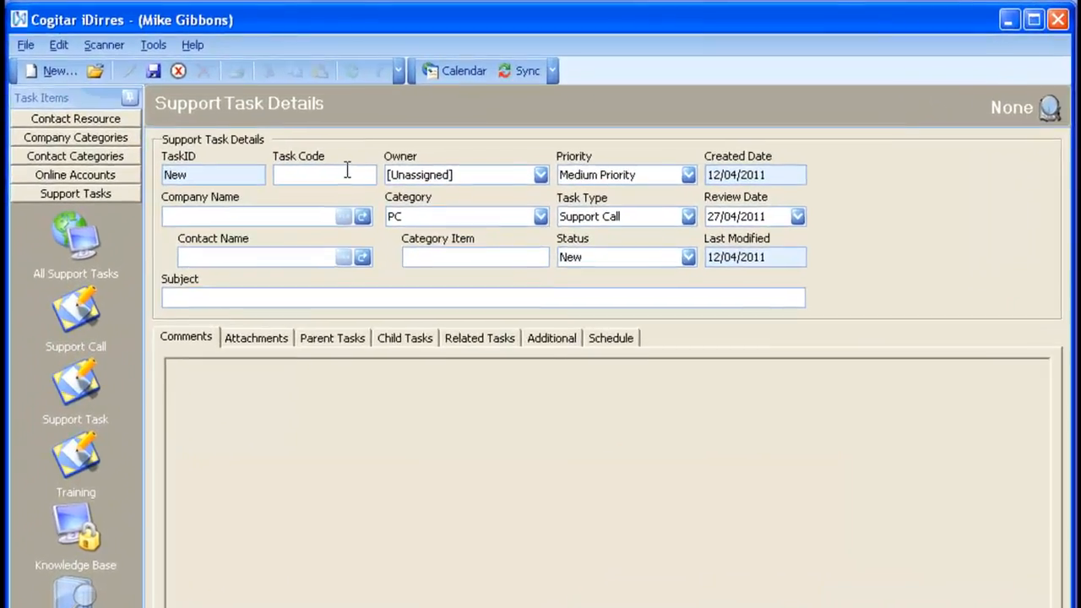
# Enter Gh455655 as the new support task's task code.
pyautogui.click(347, 171)
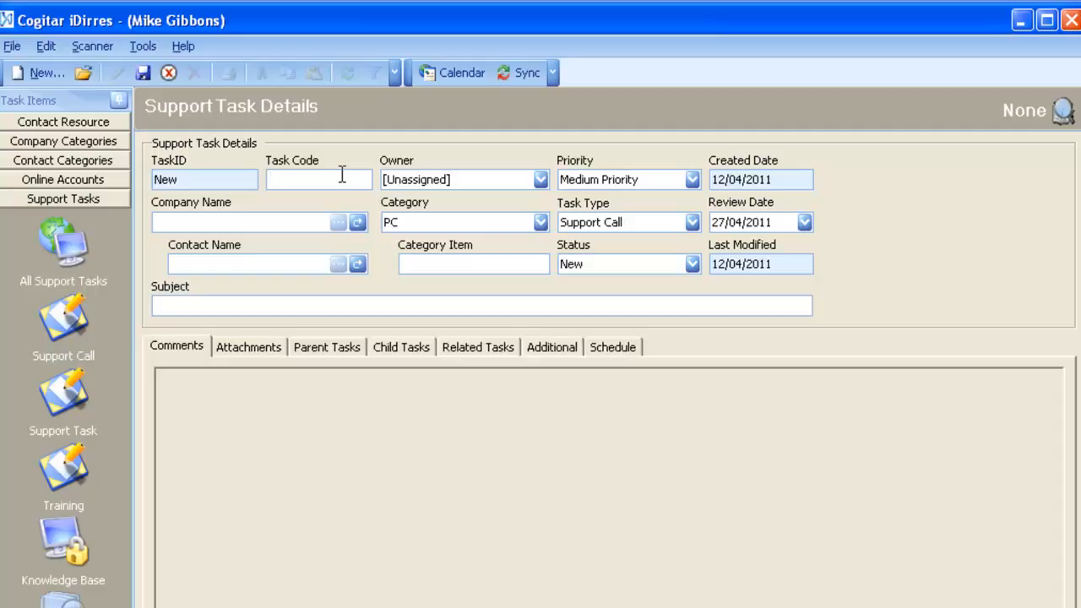
pyautogui.write('Gh455655')
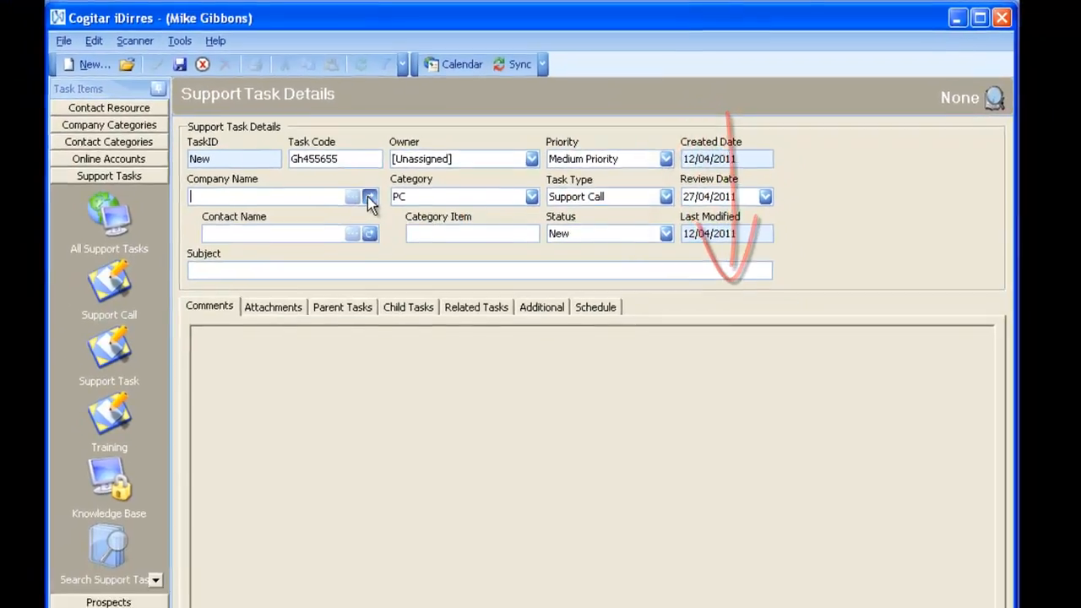
# Set the task's company to Cogitar Software via a 'cogitar' lookup search.
pyautogui.click(356, 222)
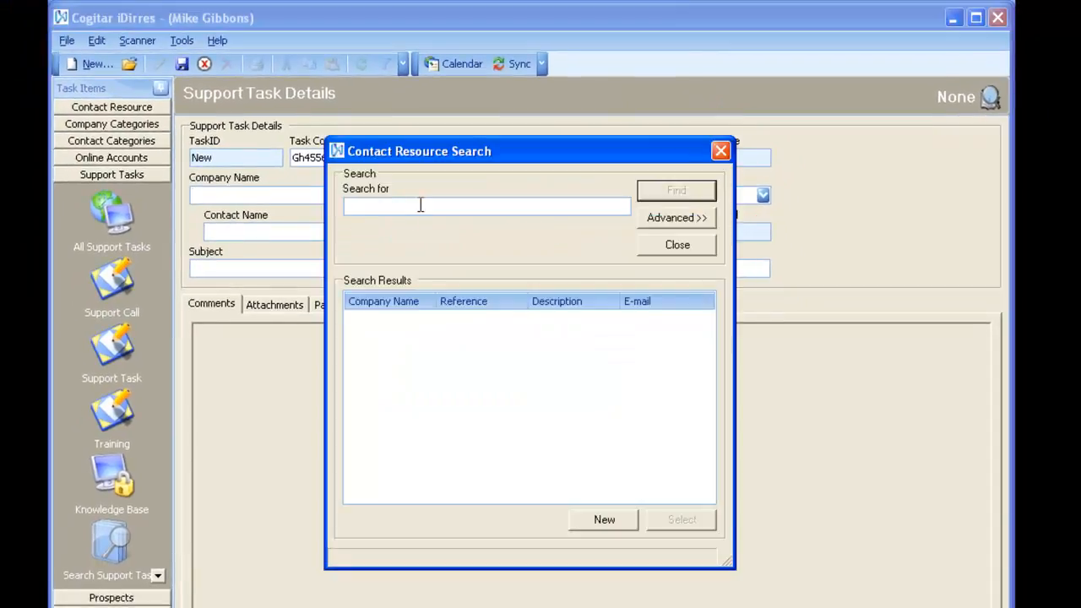
pyautogui.write('cogitar')
pyautogui.press('Return')
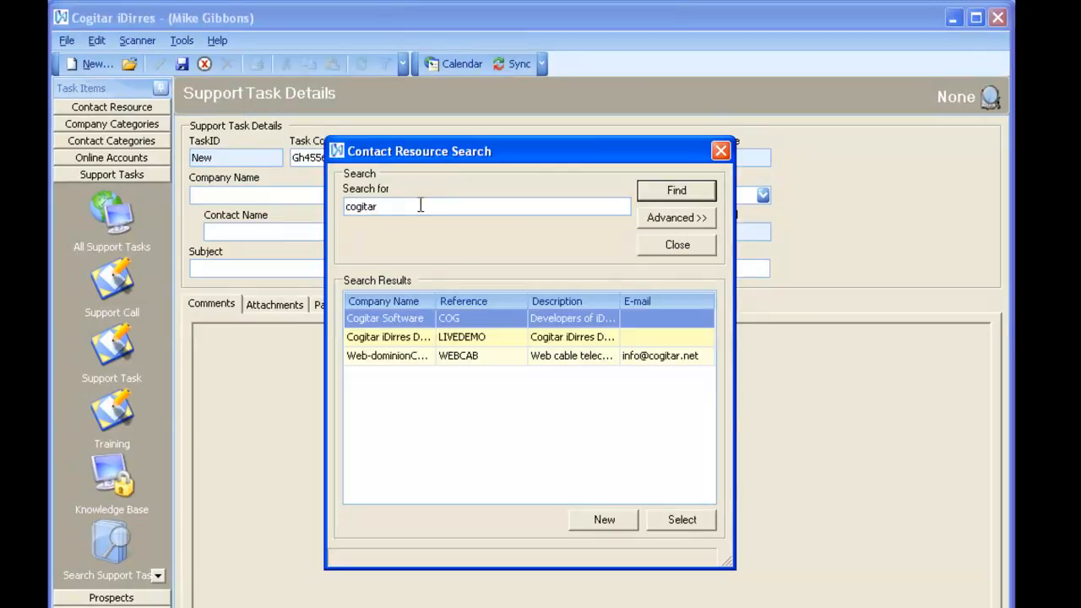
pyautogui.doubleClick(458, 318)
# Link the company's development architect as the task's contact.
pyautogui.click(370, 231)
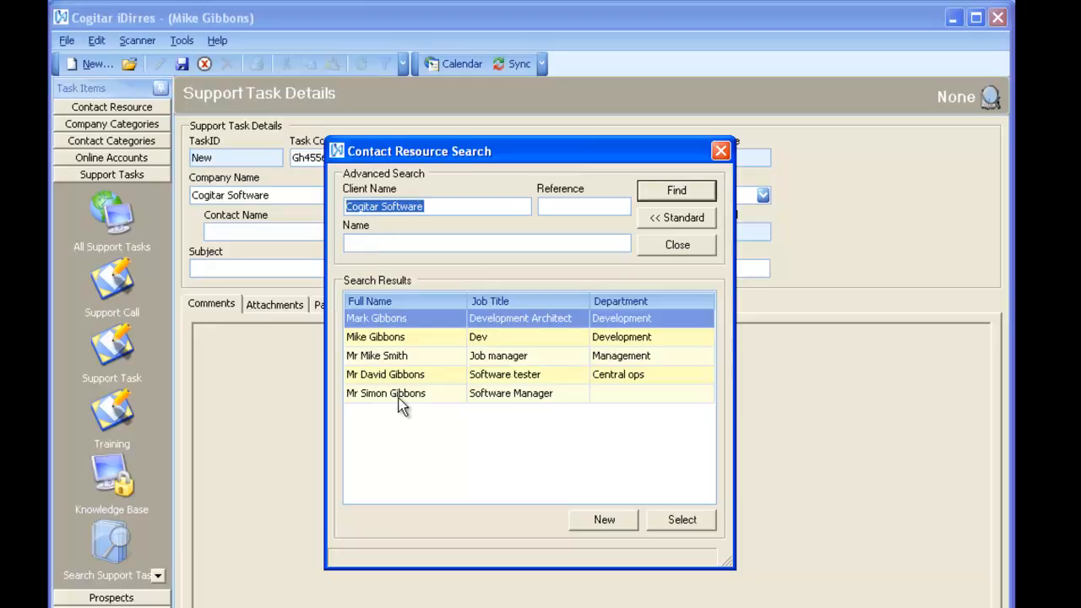
pyautogui.doubleClick(399, 321)
pyautogui.click(339, 272)
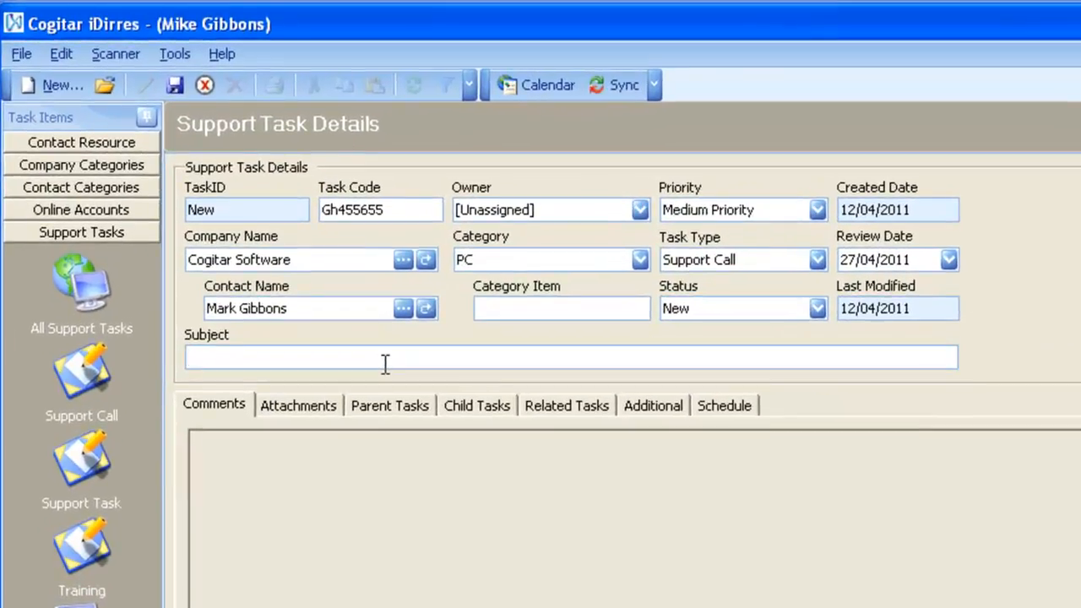
# Enter a subject about needing help with can-of-soup instructions and assign the first listed owner.
pyautogui.write('Mark needs help ')
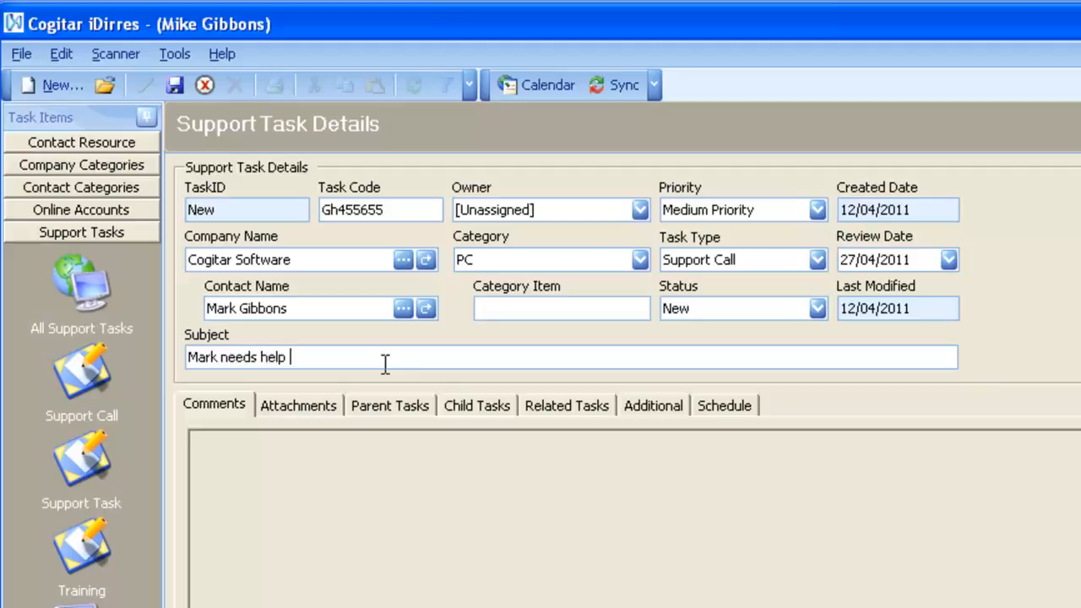
pyautogui.write('with his can of soup')
pyautogui.write('instructions')
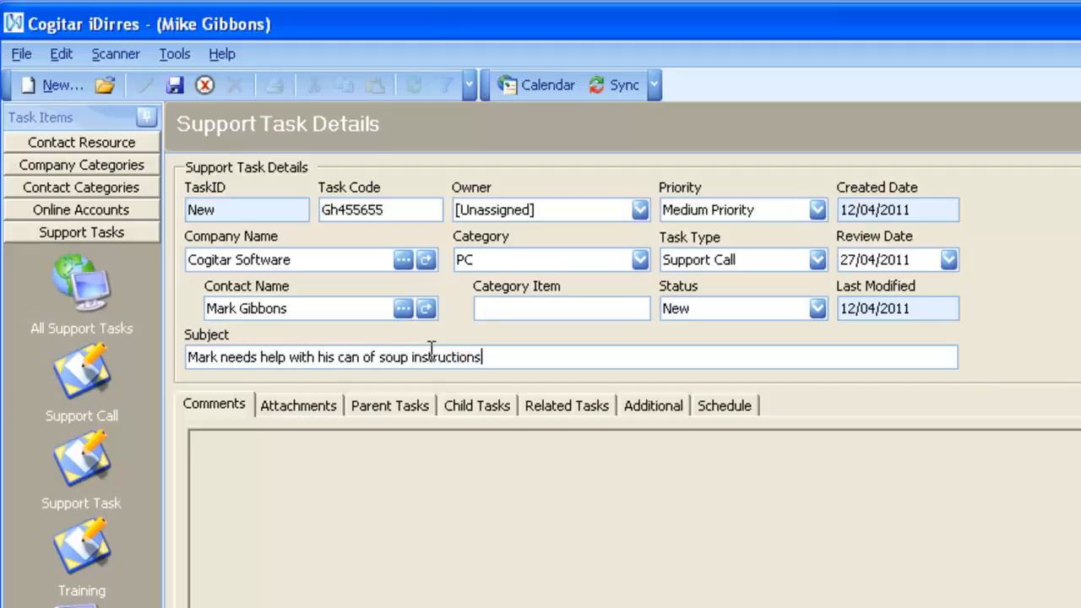
pyautogui.click(502, 210)
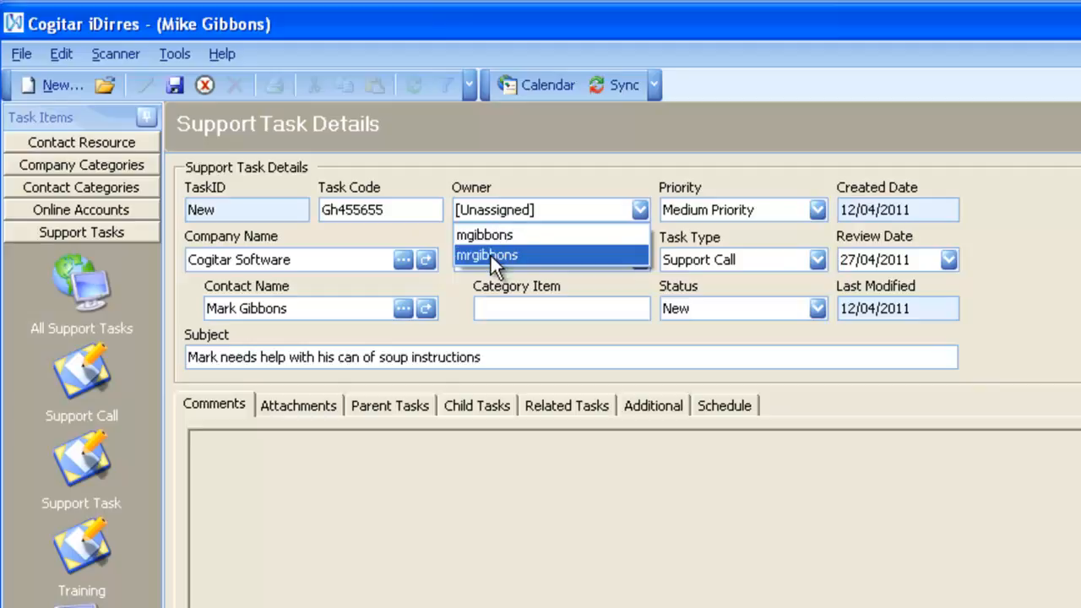
pyautogui.click(497, 240)
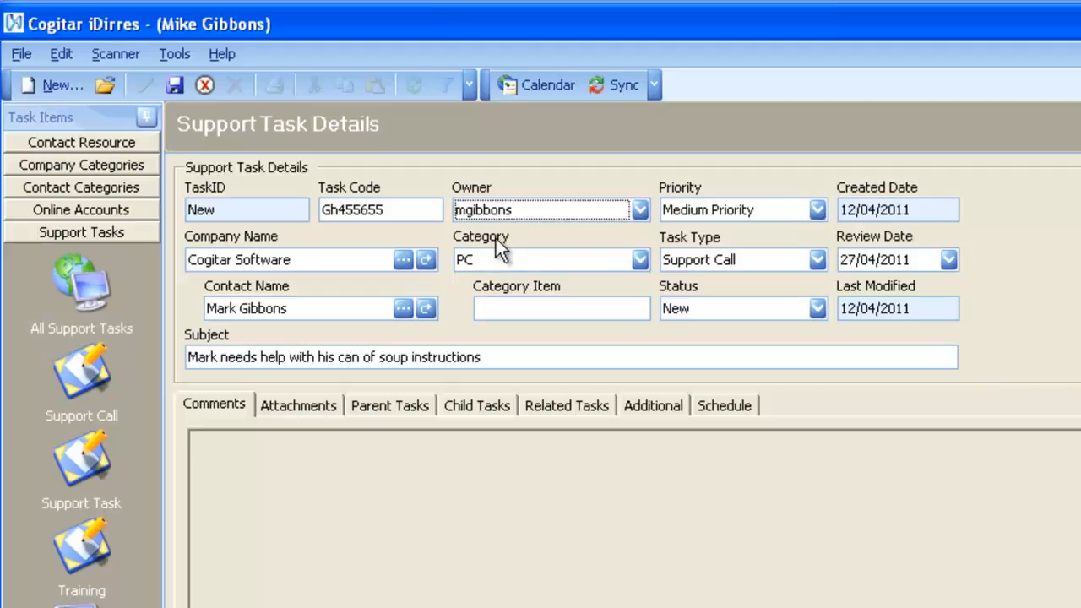
# Try the category list and a 'sound card' category item, keeping category PC.
pyautogui.click(535, 265)
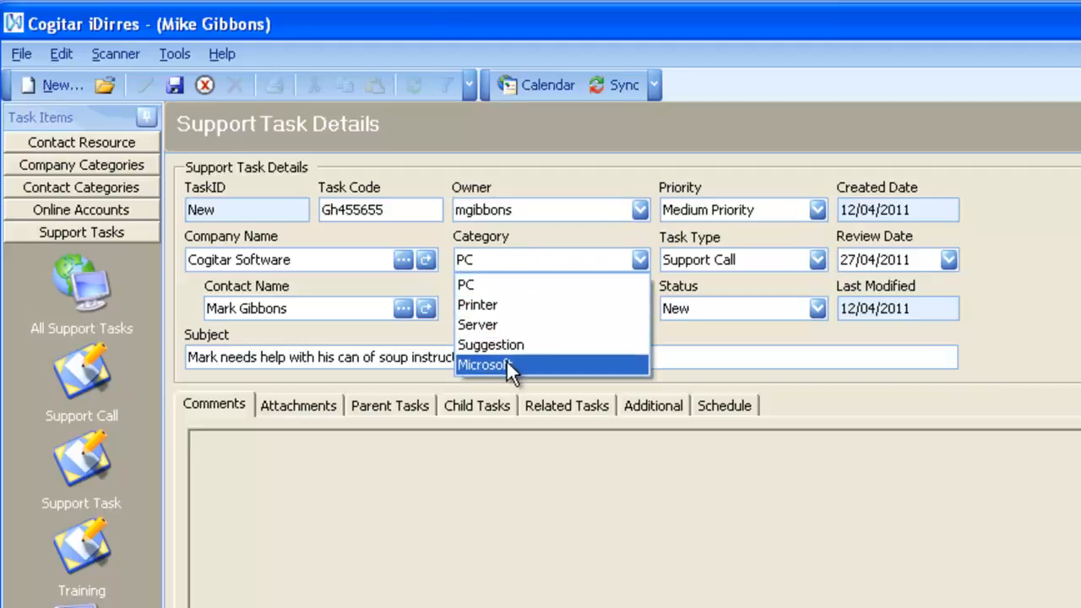
pyautogui.click(525, 247)
pyautogui.click(517, 261)
pyautogui.click(517, 261)
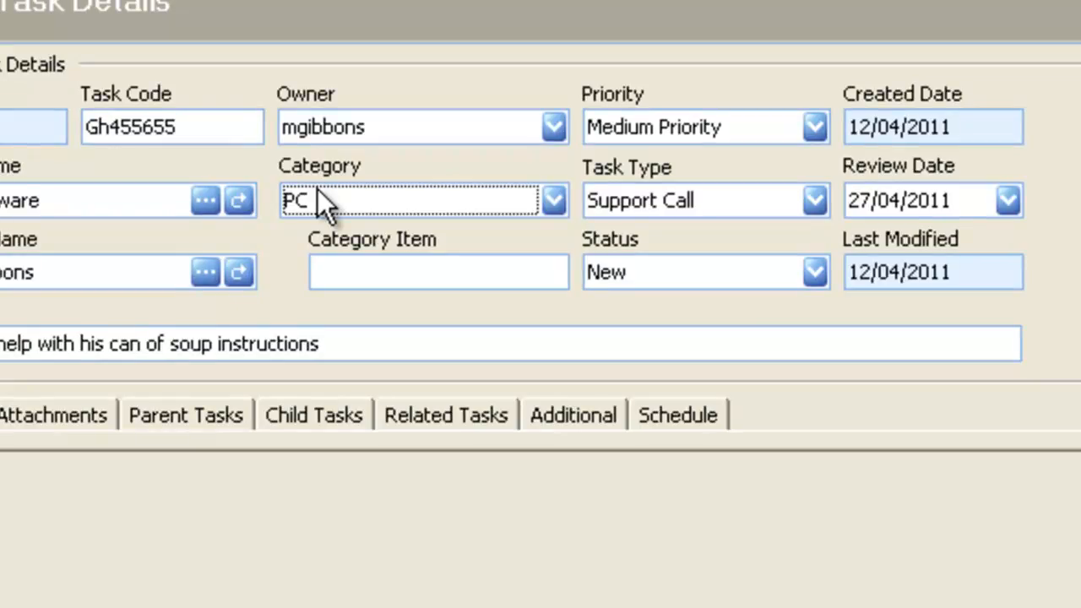
pyautogui.click(422, 267)
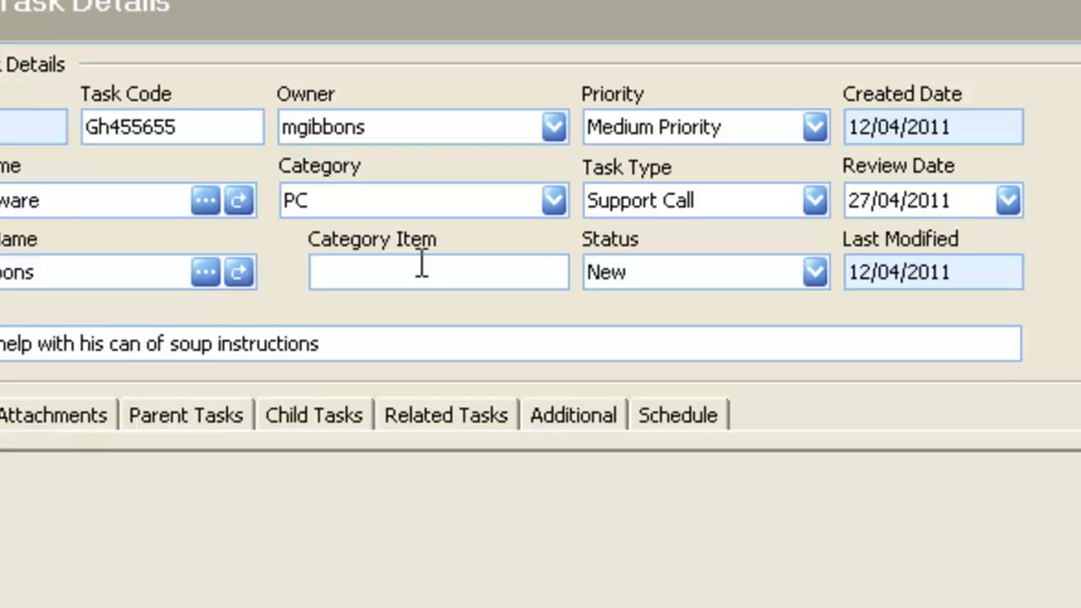
pyautogui.write('sound card')
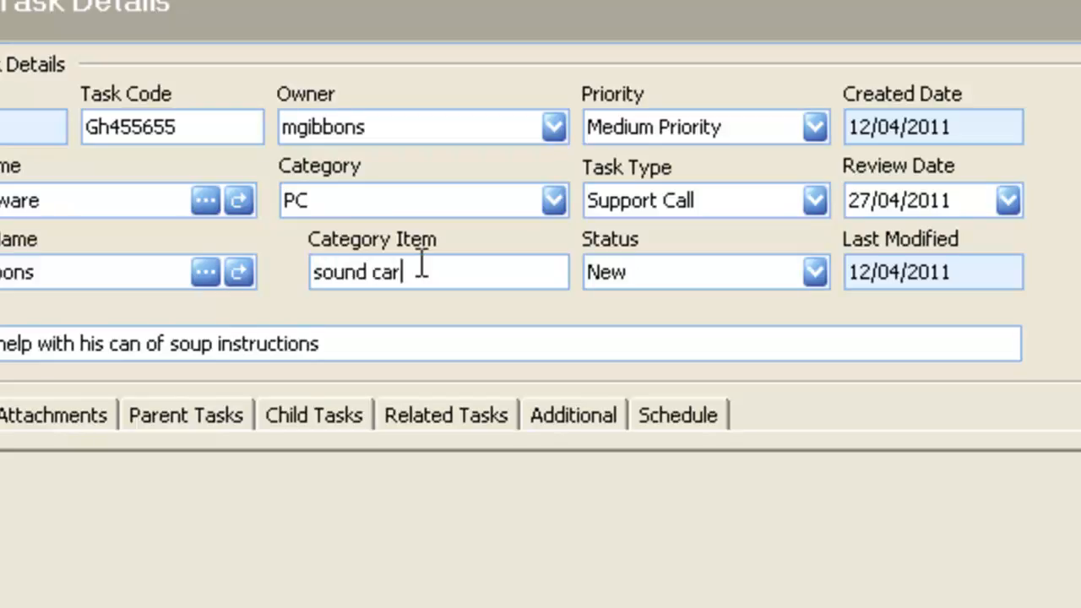
pyautogui.press('BackSpace')
pyautogui.press('BackSpace')
pyautogui.press('BackSpace')
pyautogui.press('BackSpace')
pyautogui.press('BackSpace')
pyautogui.press('BackSpace')
pyautogui.press('BackSpace')
pyautogui.press('BackSpace')
pyautogui.press('BackSpace')
pyautogui.press('BackSpace')
pyautogui.press('BackSpace')
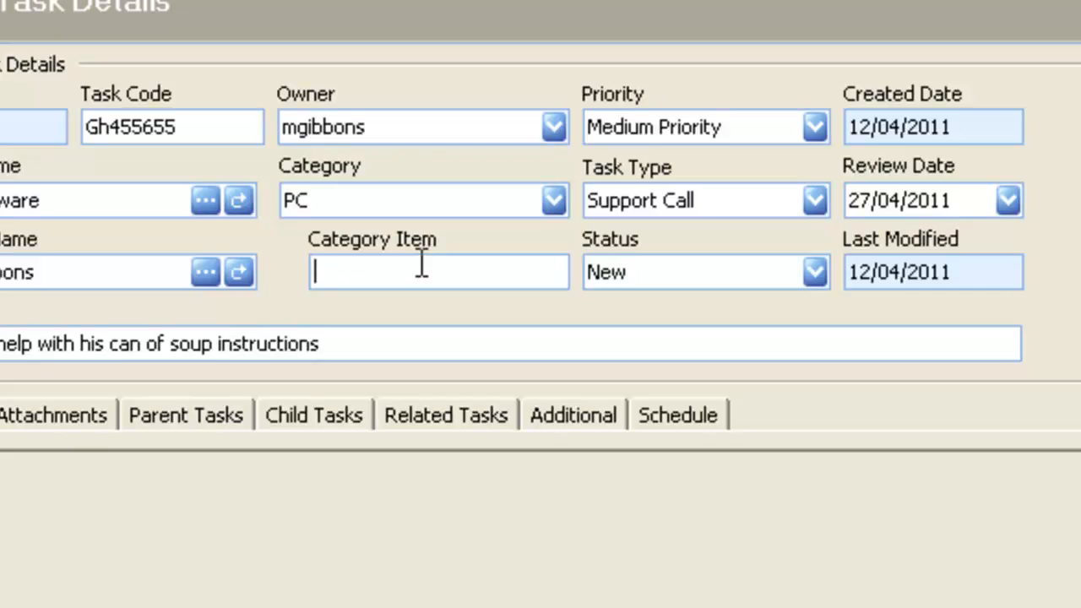
# Set the task category to Microsoft with category item MS Word.
pyautogui.click(545, 196)
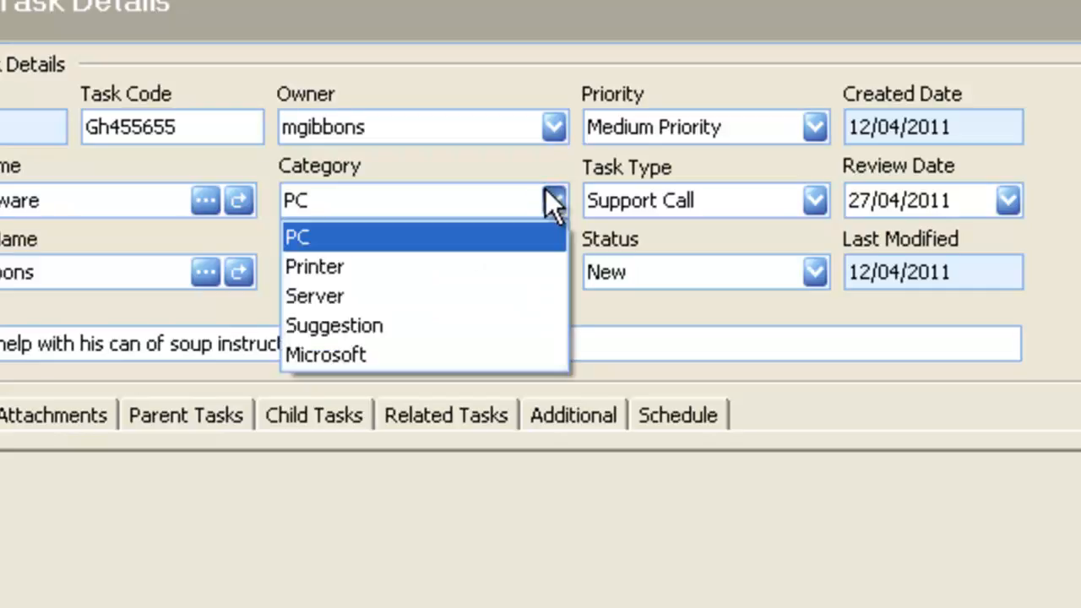
pyautogui.click(472, 353)
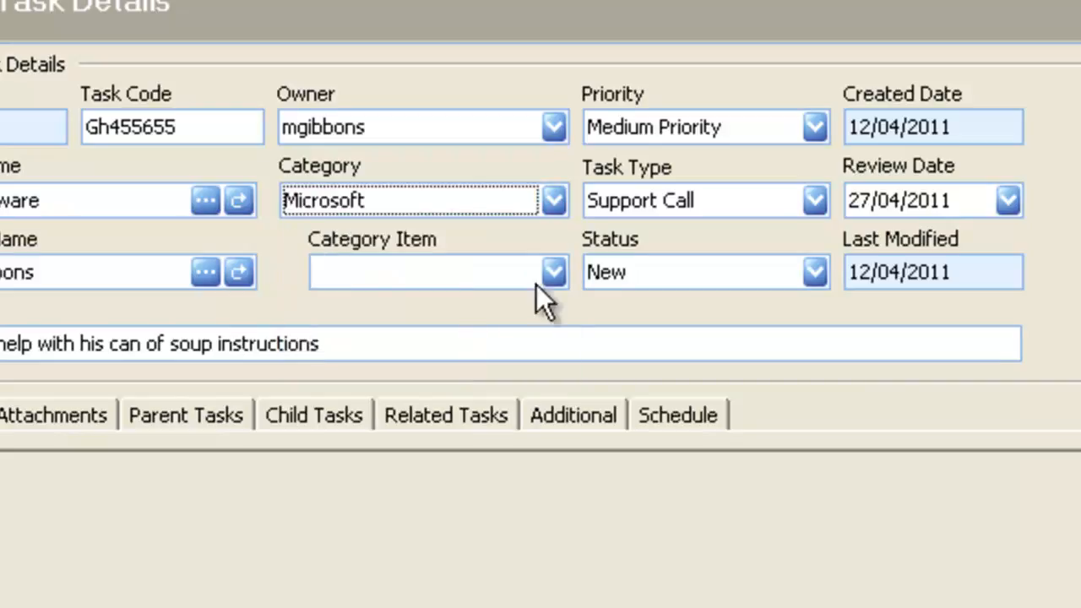
pyautogui.click(553, 271)
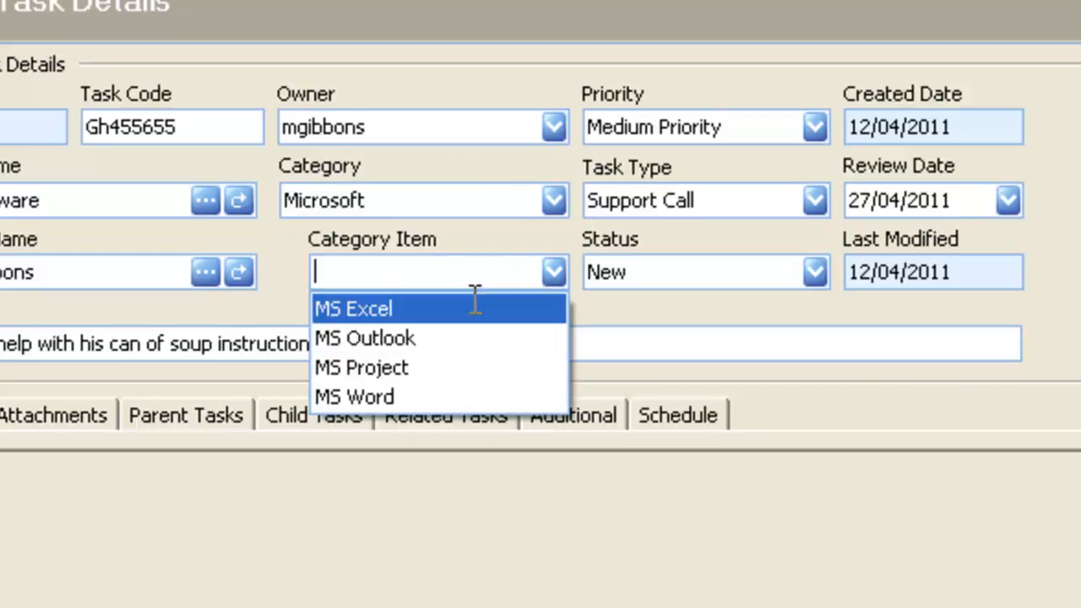
pyautogui.click(484, 212)
pyautogui.click(460, 266)
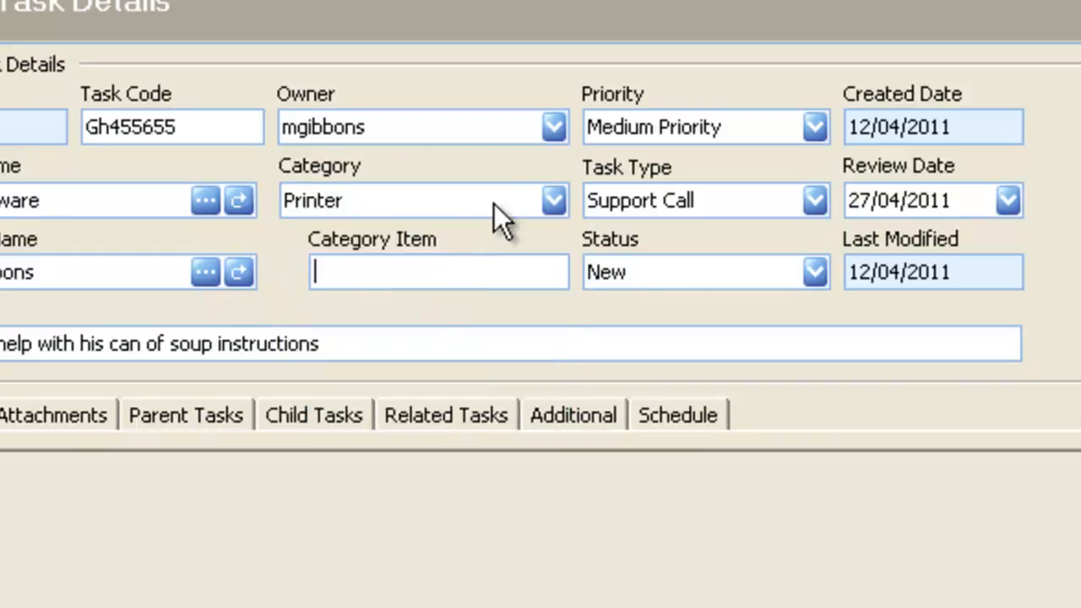
pyautogui.click(495, 203)
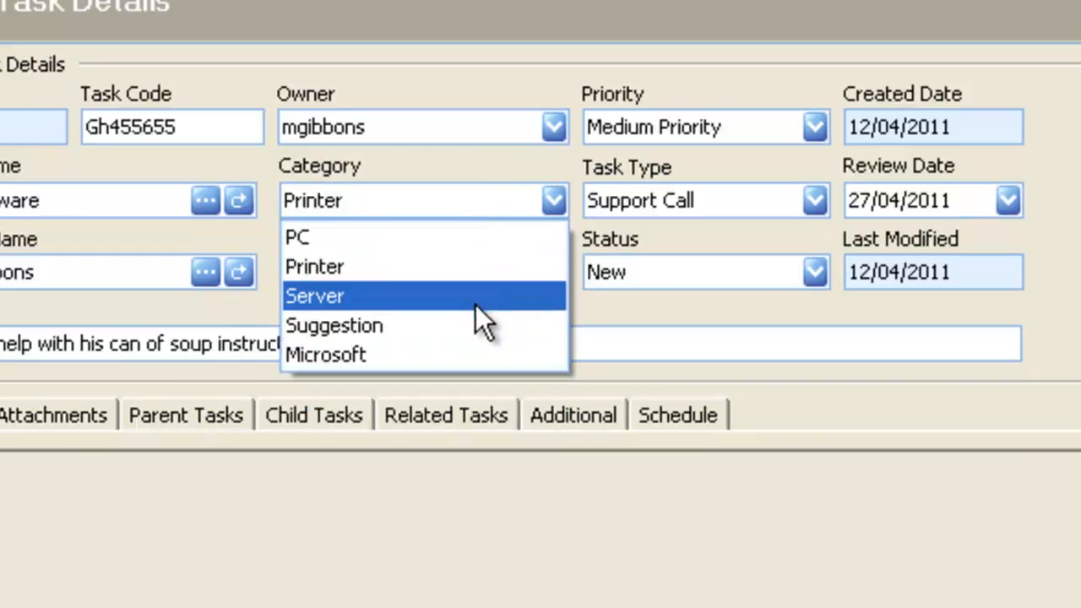
pyautogui.click(460, 361)
pyautogui.click(558, 272)
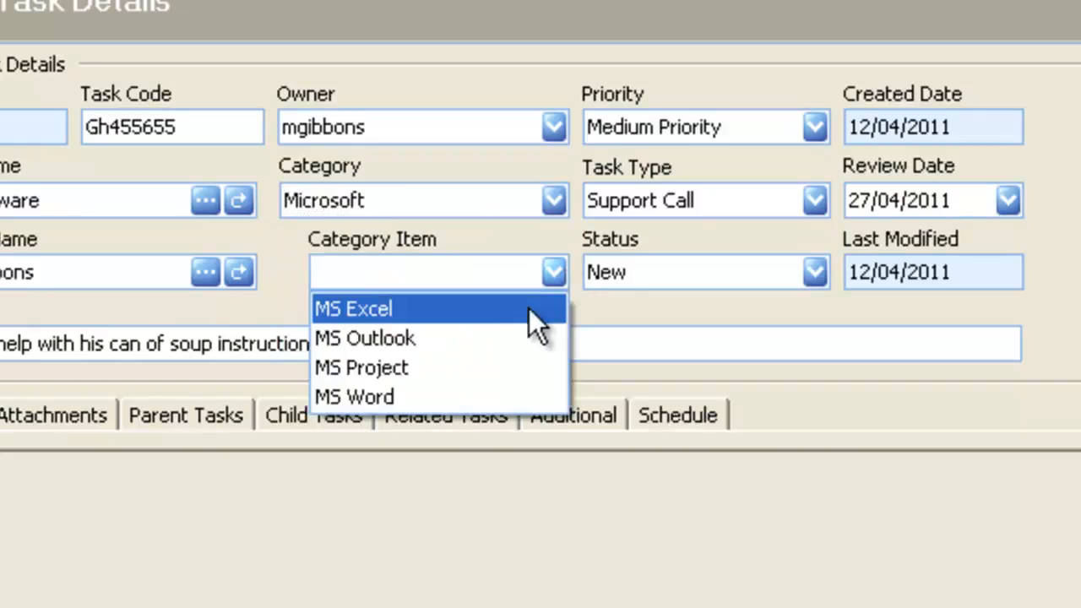
pyautogui.click(476, 386)
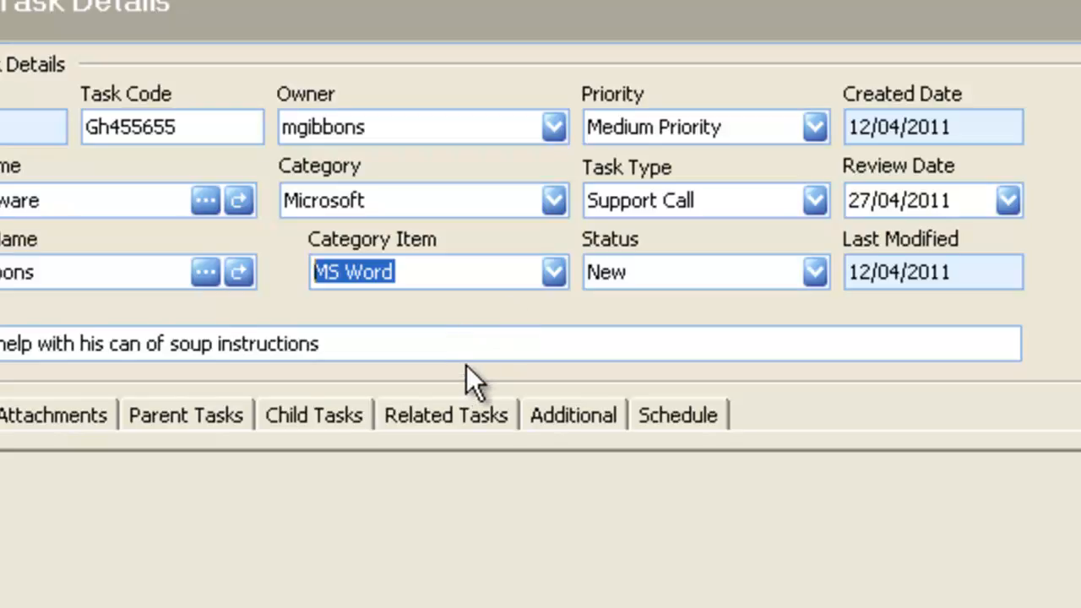
# Set the task priority to Urgent!, keeping task type Support Call and status New.
pyautogui.click(796, 123)
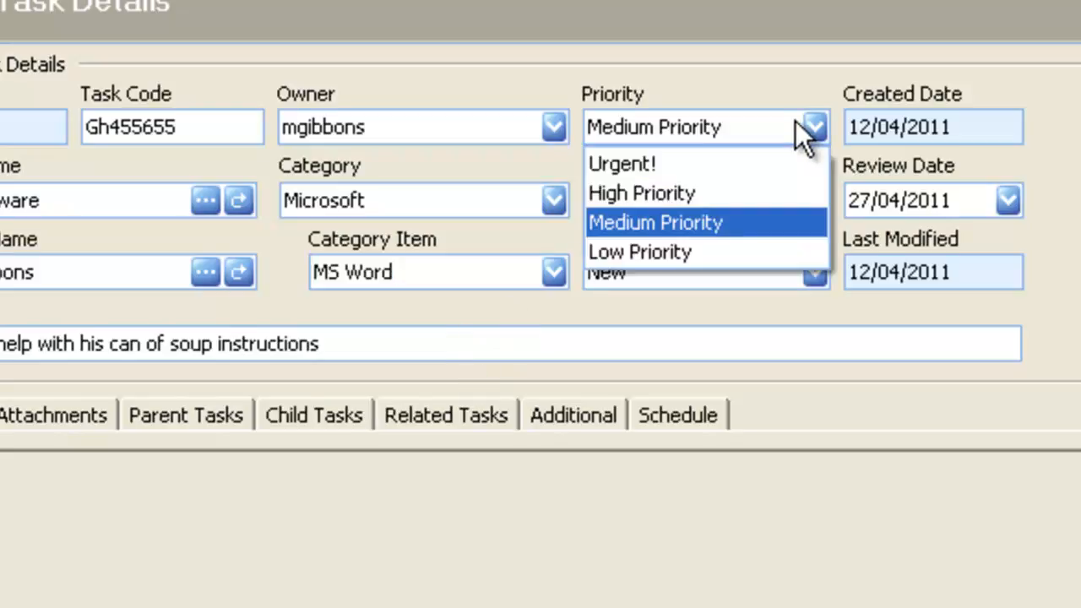
pyautogui.click(724, 164)
pyautogui.click(741, 206)
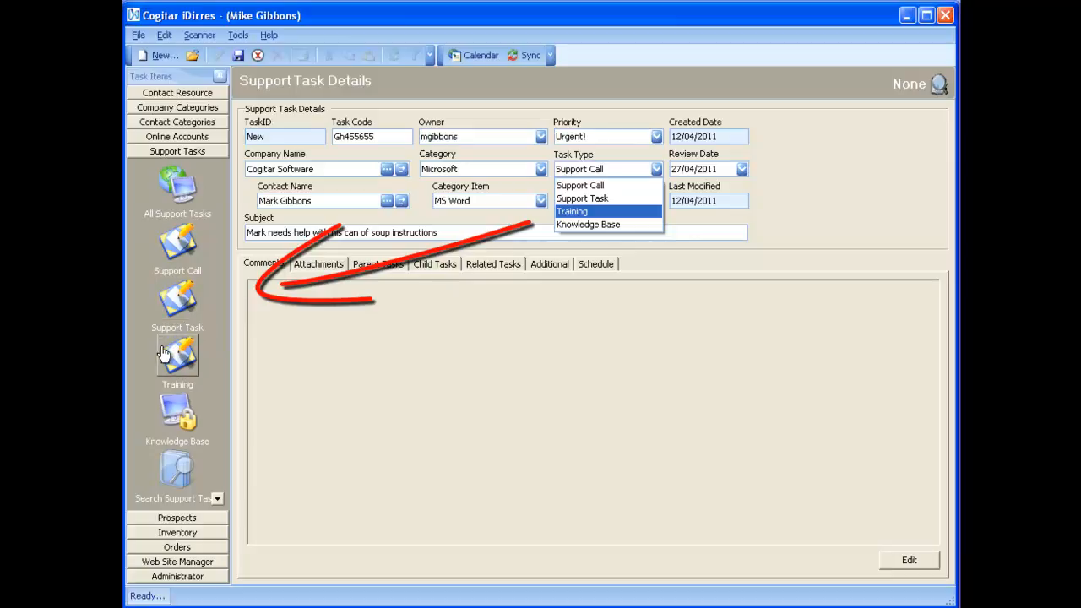
pyautogui.click(598, 188)
pyautogui.click(602, 199)
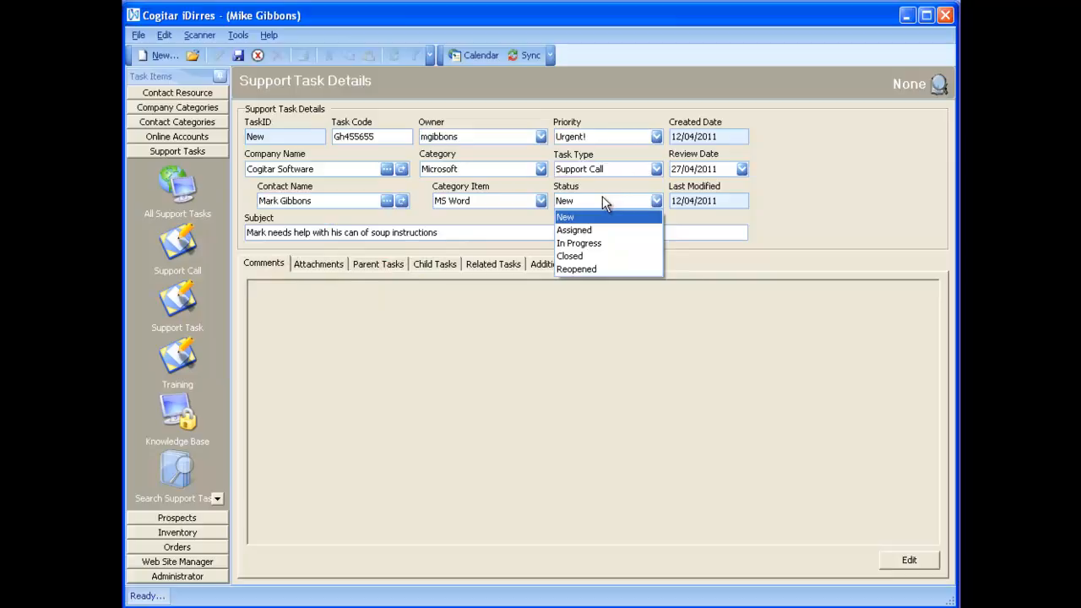
pyautogui.click(600, 217)
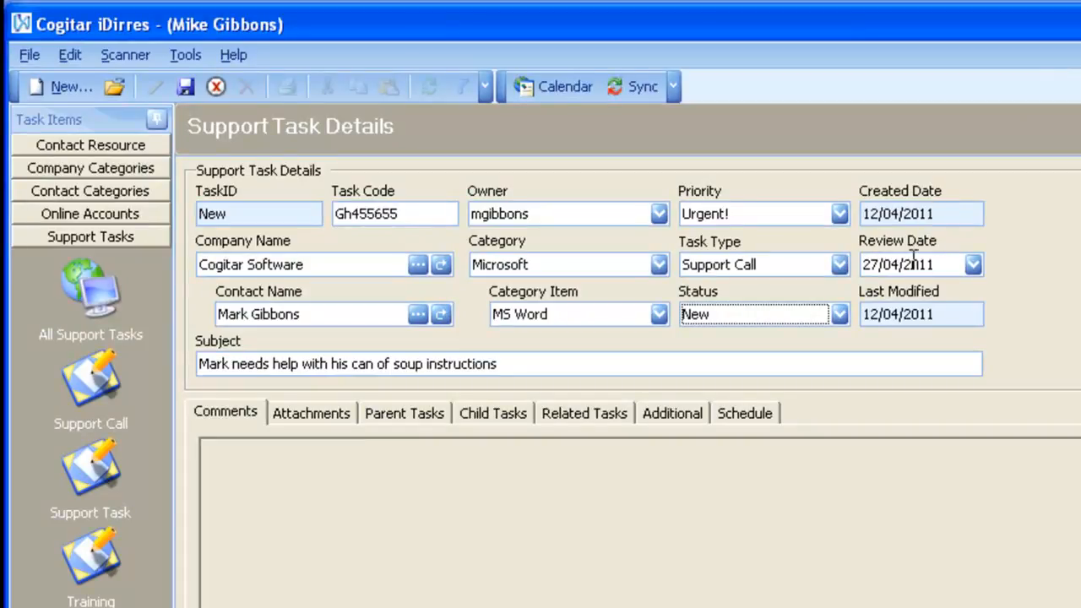
# Set the review date to 14/04/2011 from the calendar.
pyautogui.click(958, 265)
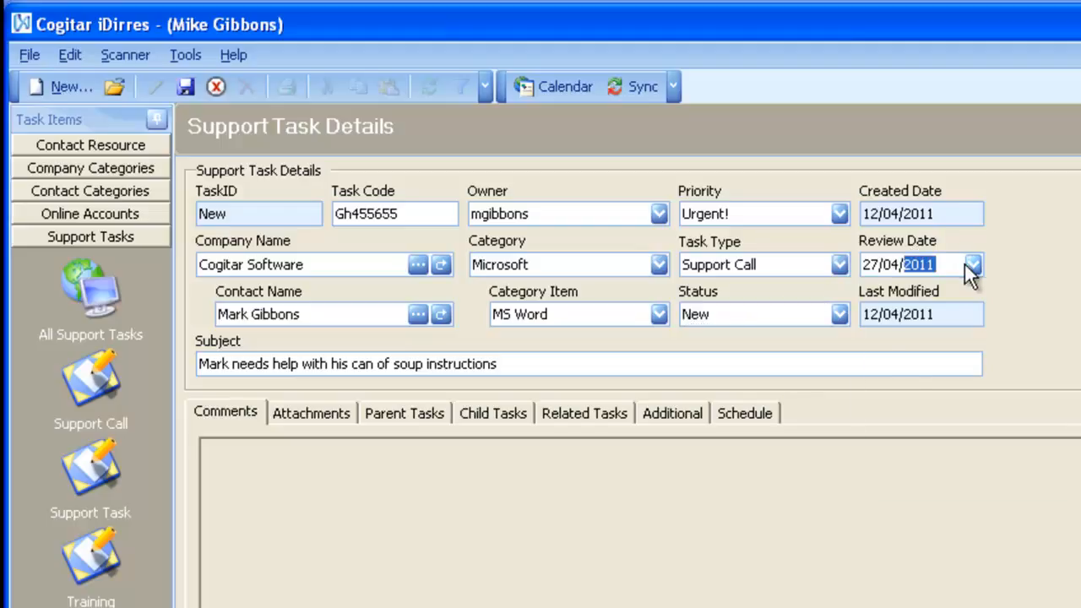
pyautogui.click(973, 265)
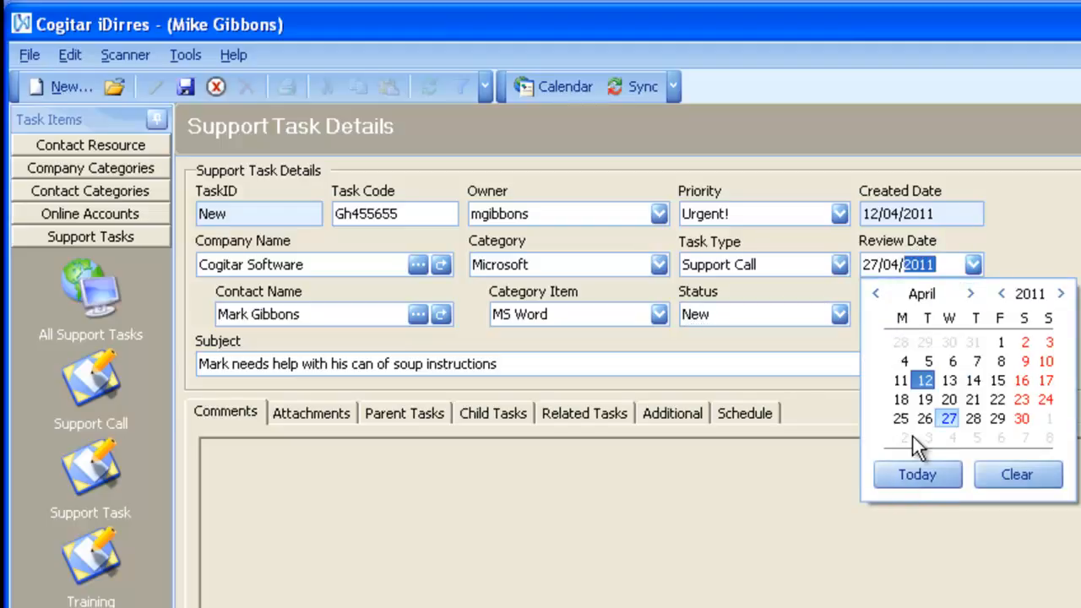
pyautogui.click(969, 381)
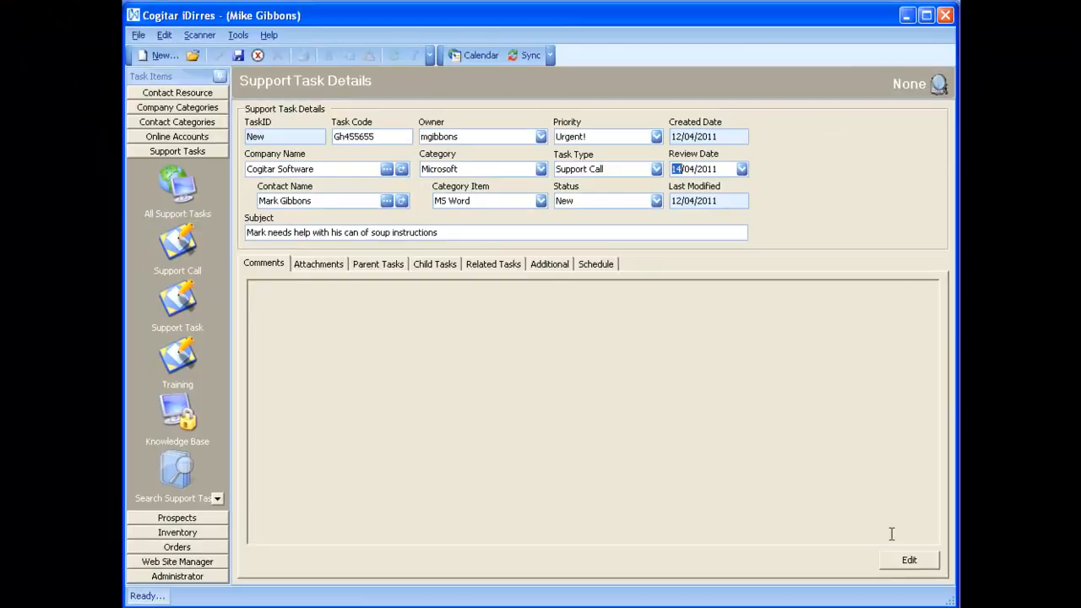
# Add the pasted lorem ipsum text as a new comment on the task.
pyautogui.click(909, 560)
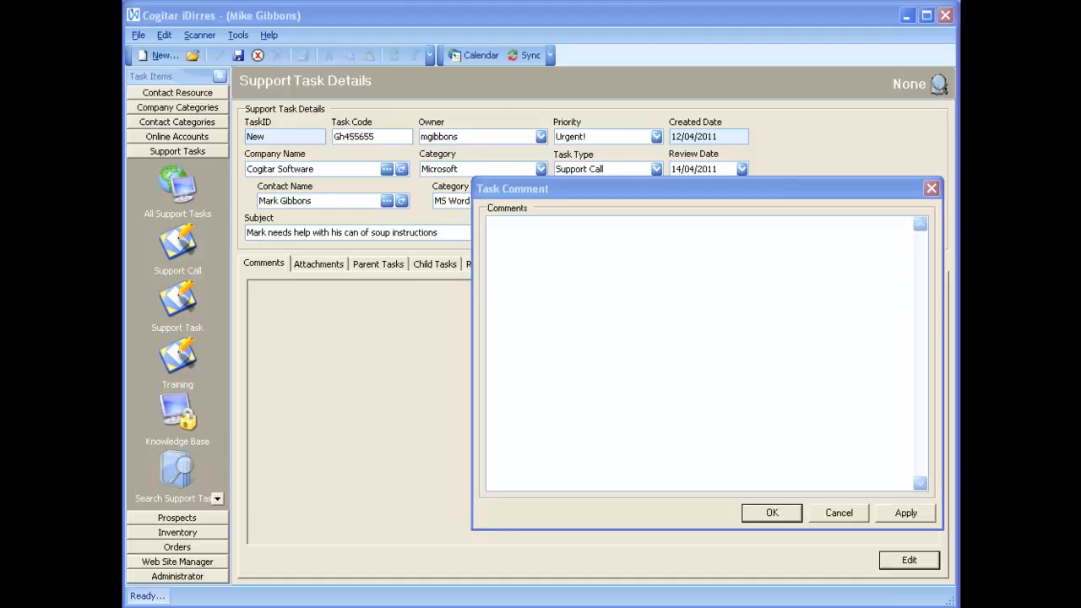
pyautogui.click(905, 380)
pyautogui.rightClick(847, 361)
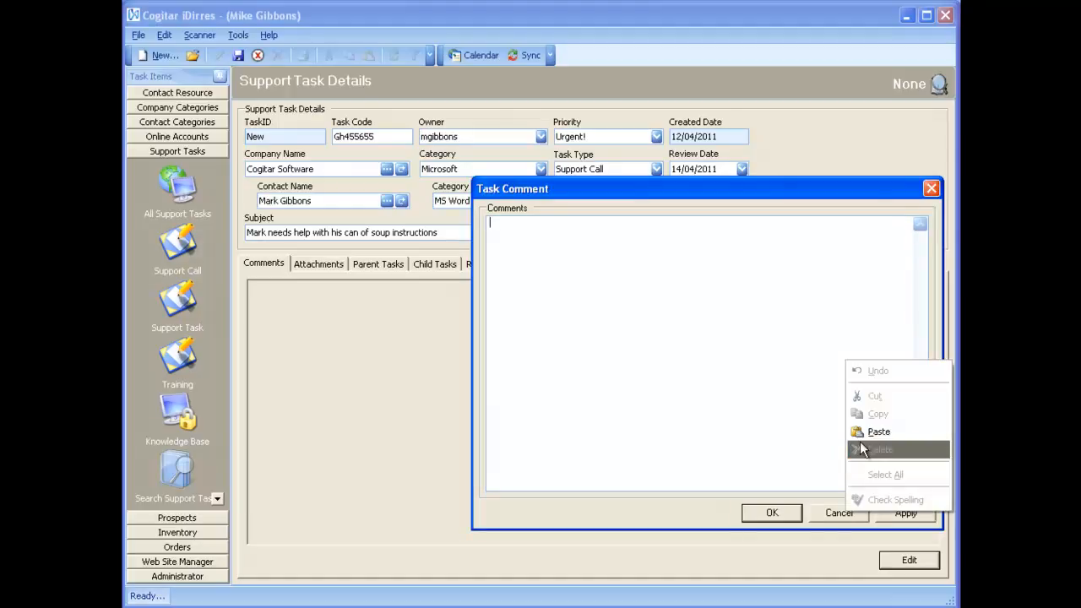
pyautogui.click(878, 432)
pyautogui.click(772, 513)
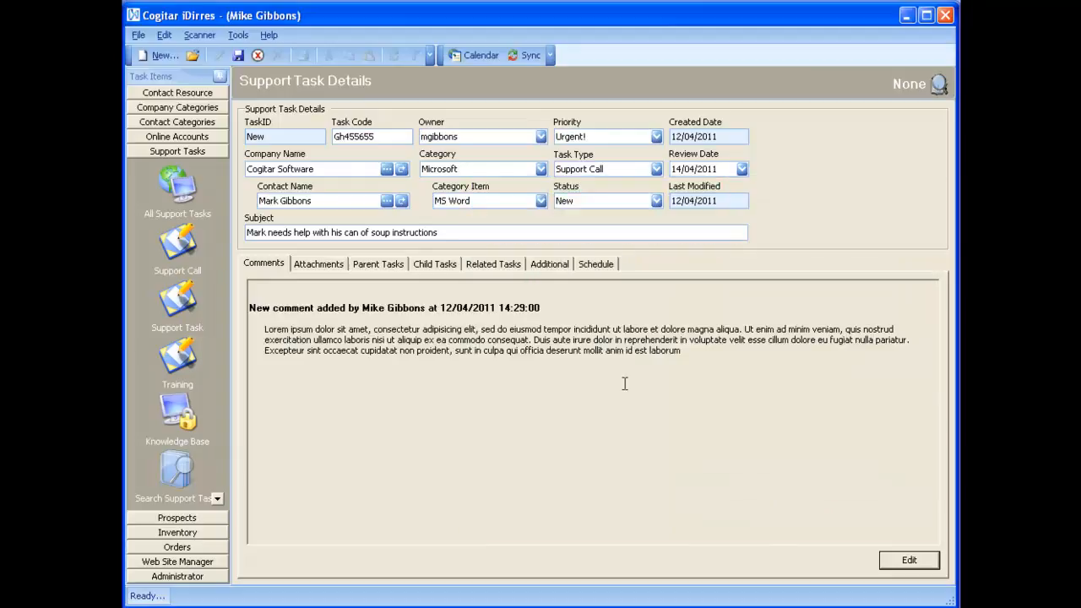
# Browse the Attachments, Parent Tasks and Child Tasks lists, ending on the empty Related Tasks list.
pyautogui.click(317, 269)
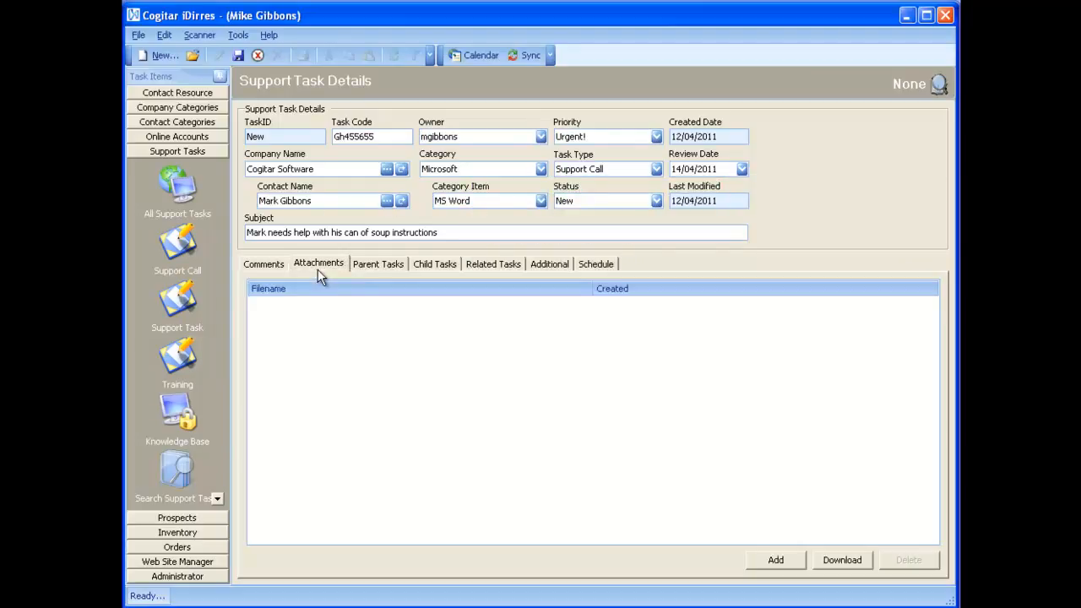
pyautogui.click(369, 270)
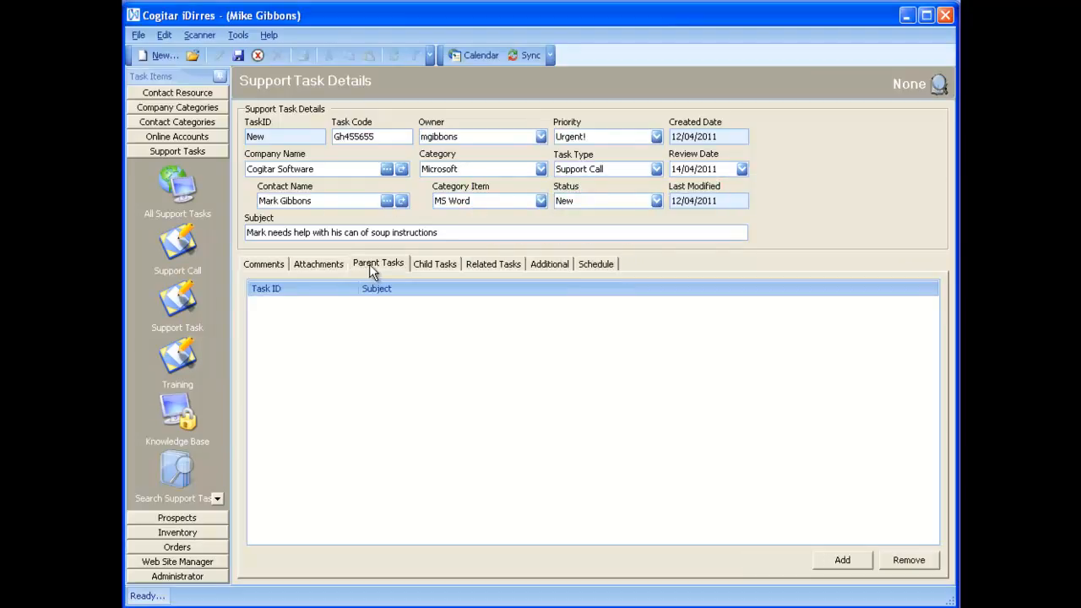
pyautogui.click(433, 267)
pyautogui.click(504, 262)
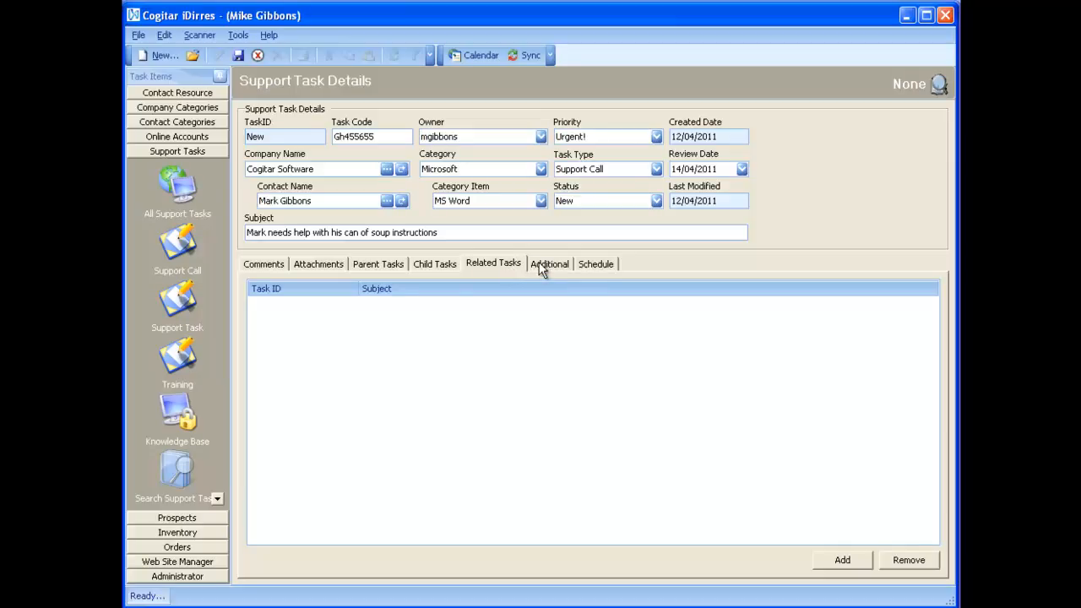
# Show the Additional tab with affected users, tracking users, asset fields and key words.
pyautogui.click(541, 265)
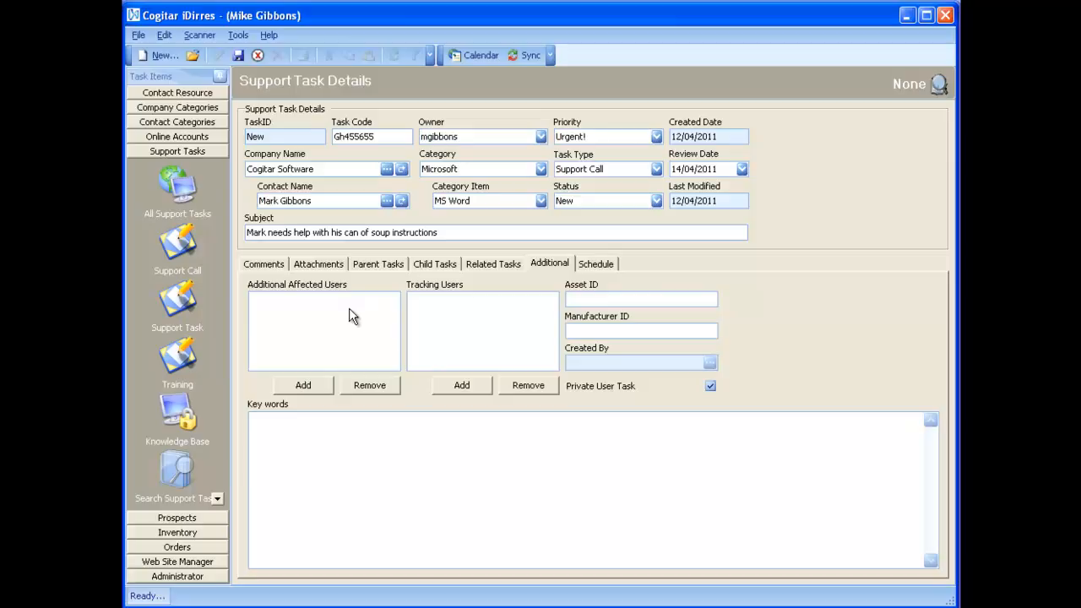
# Add the software tester and software manager contacts as additional affected users.
pyautogui.click(312, 385)
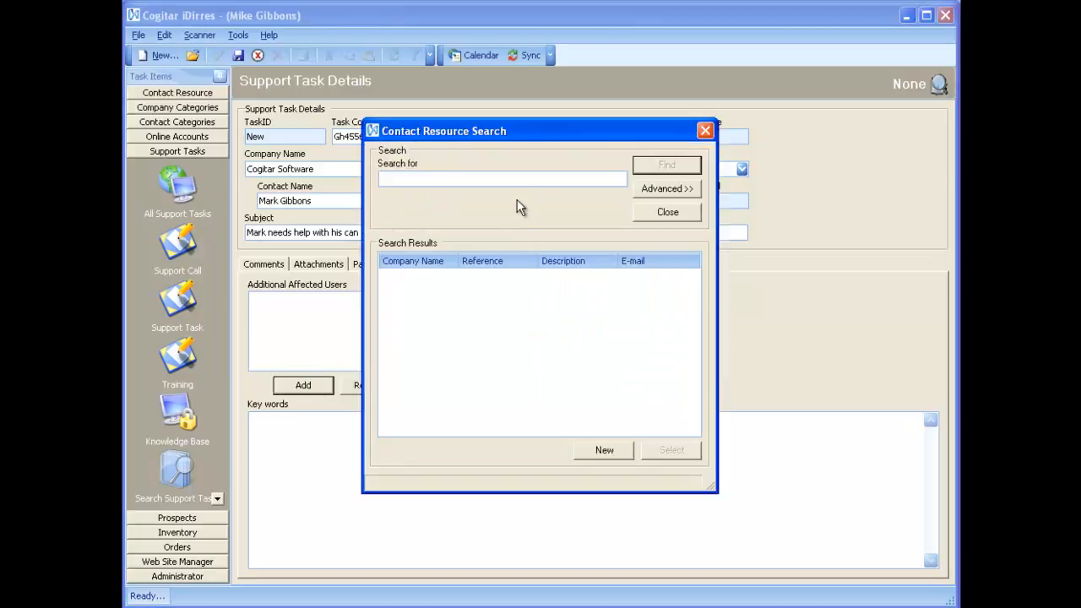
pyautogui.write('cogitar')
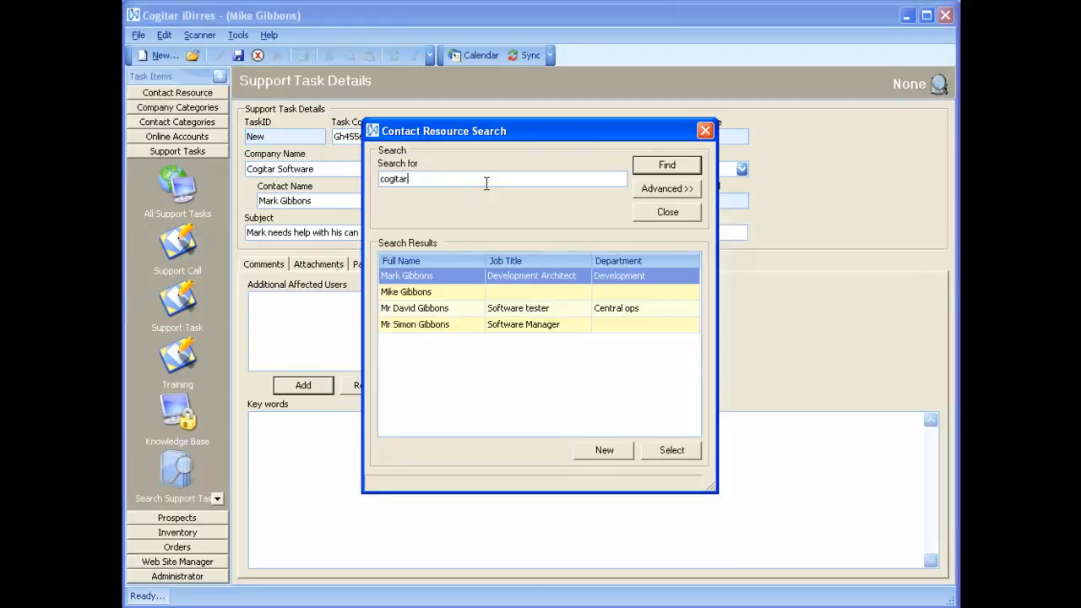
pyautogui.doubleClick(422, 312)
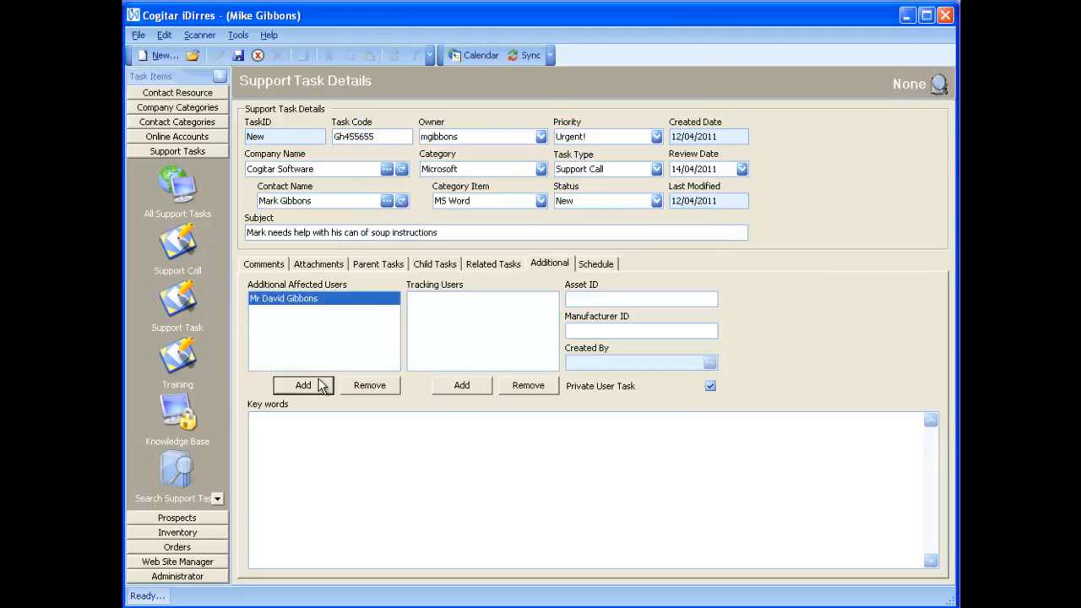
pyautogui.click(319, 385)
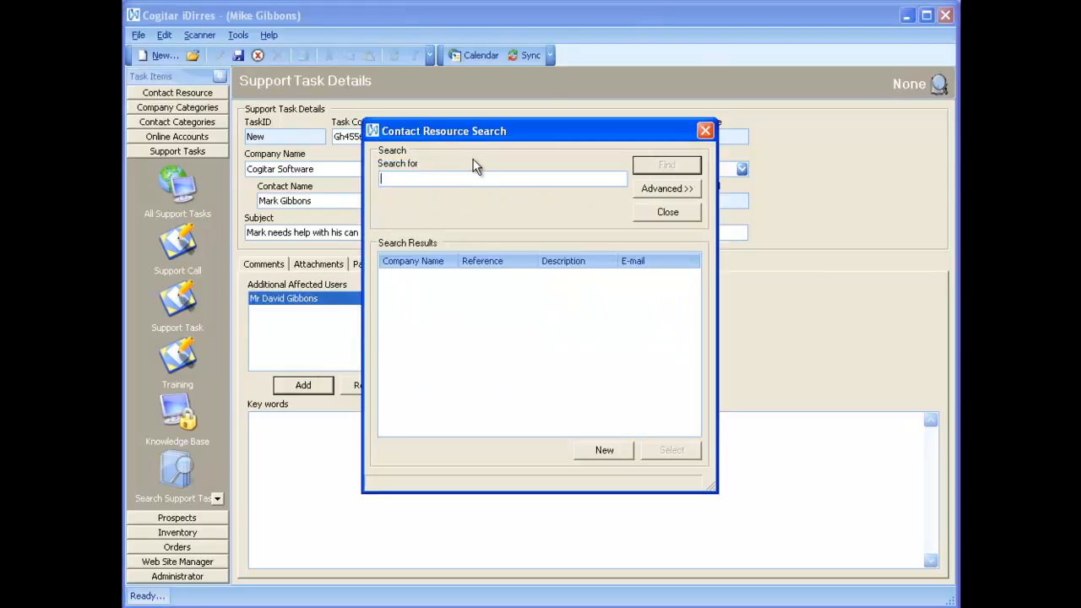
pyautogui.write('simon')
pyautogui.press('Return')
pyautogui.click(424, 269)
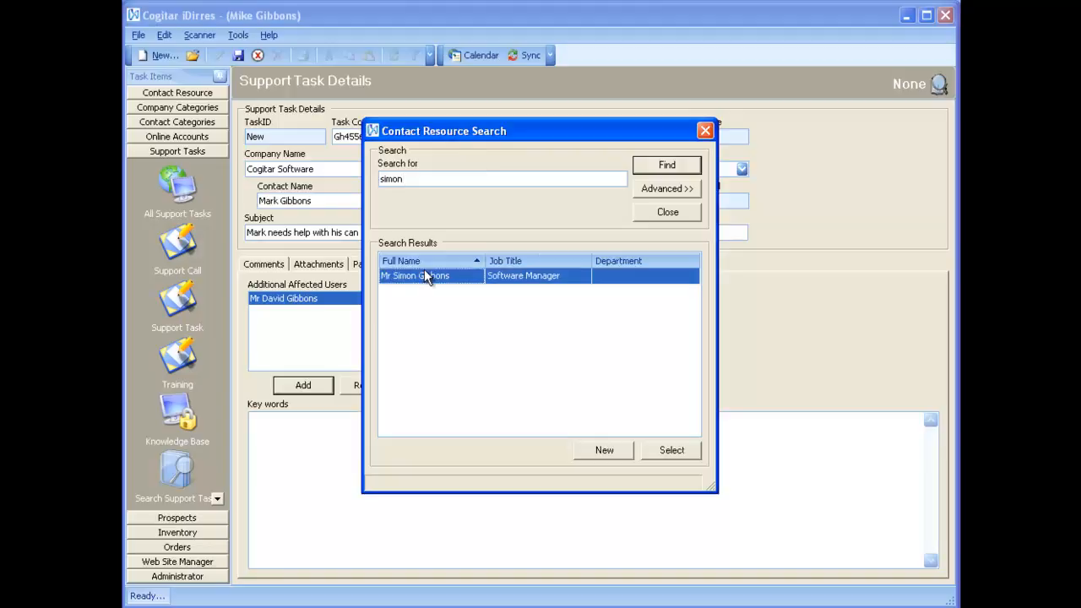
pyautogui.doubleClick(425, 272)
pyautogui.click(312, 340)
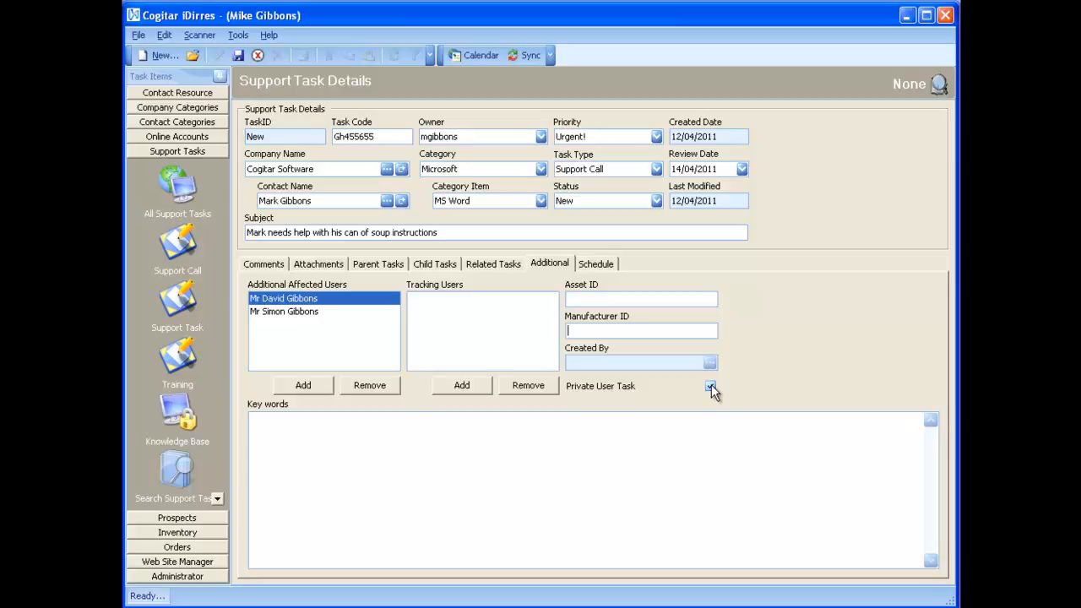
# Save the new support task and return to All Support Tasks, now listing 15/Gh455655.
pyautogui.click(593, 265)
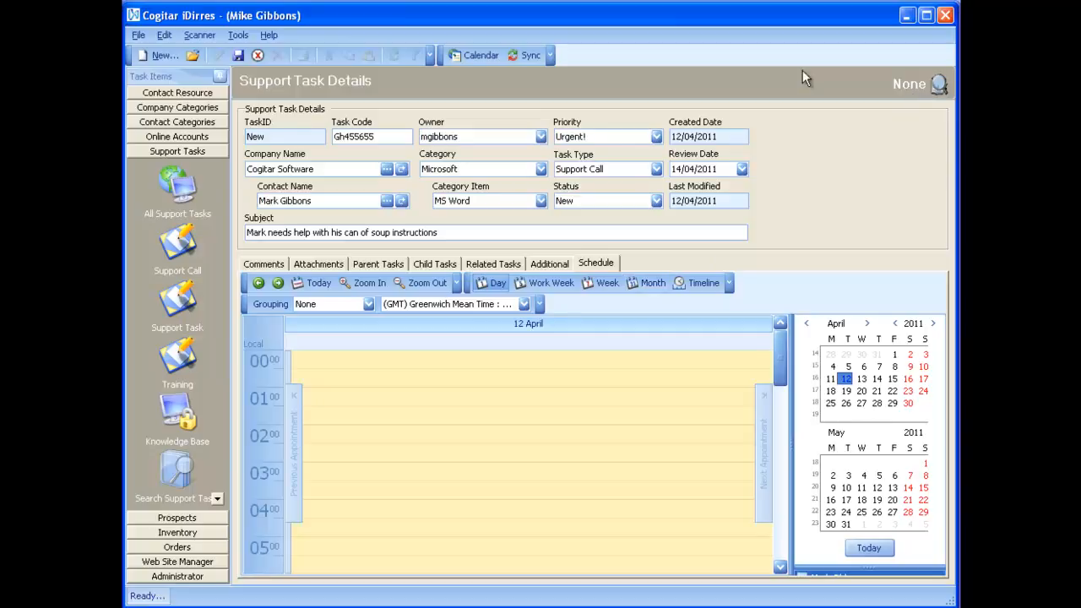
pyautogui.click(238, 54)
pyautogui.click(187, 177)
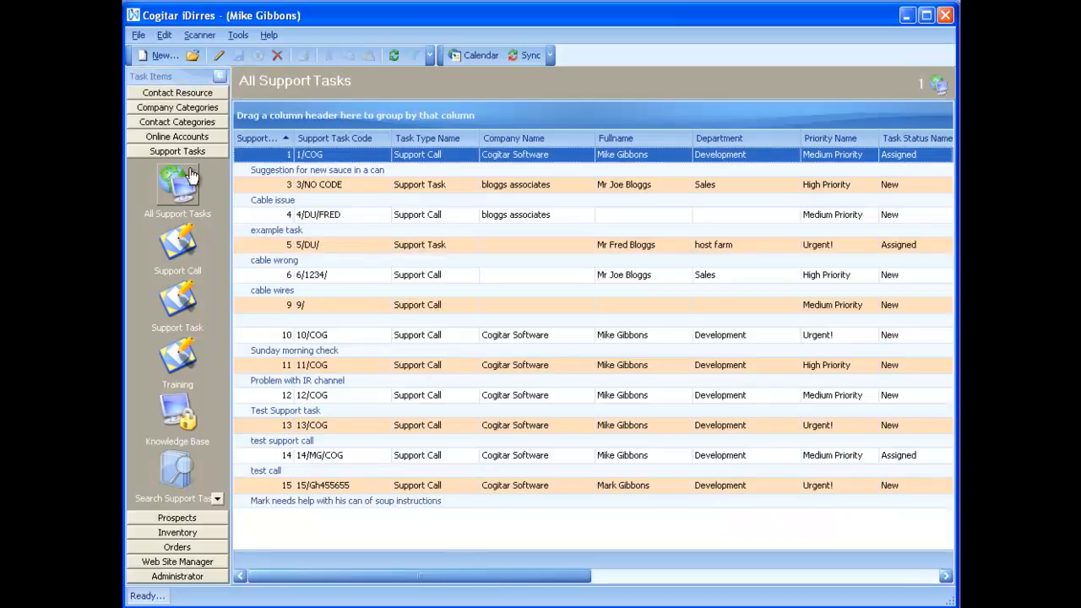
# Add a second pasted Lorem ipsum comment to task 15 and save it.
pyautogui.click(339, 502)
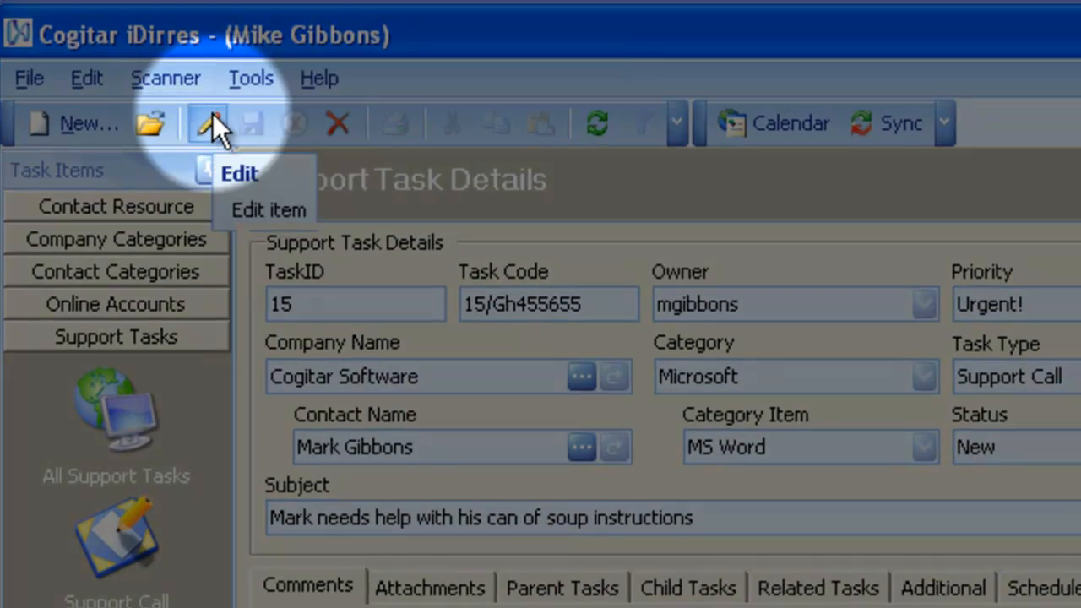
pyautogui.click(210, 124)
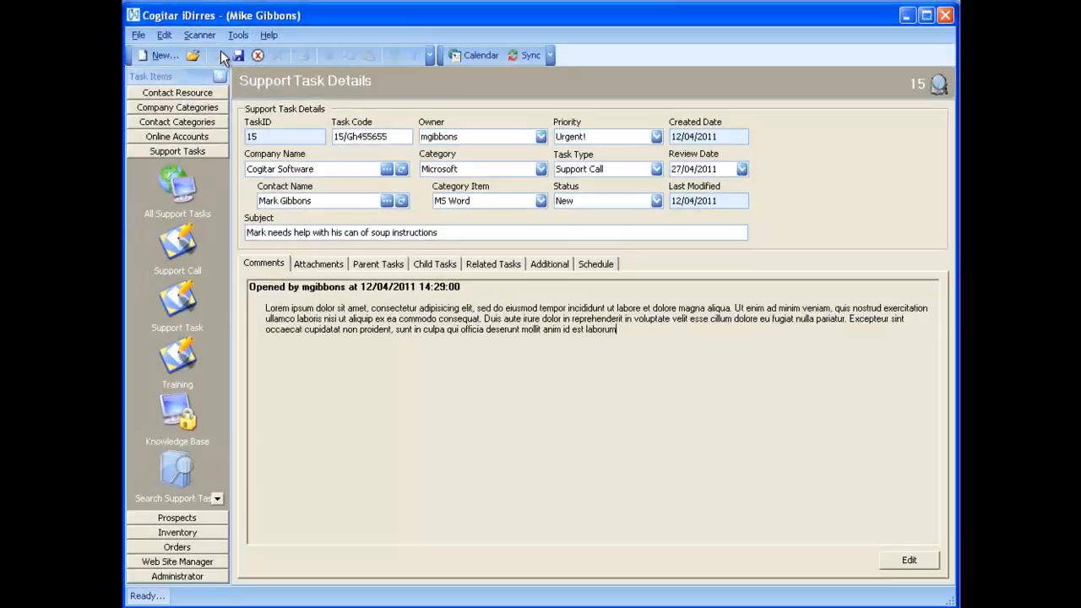
pyautogui.click(909, 560)
pyautogui.rightClick(686, 286)
pyautogui.click(718, 356)
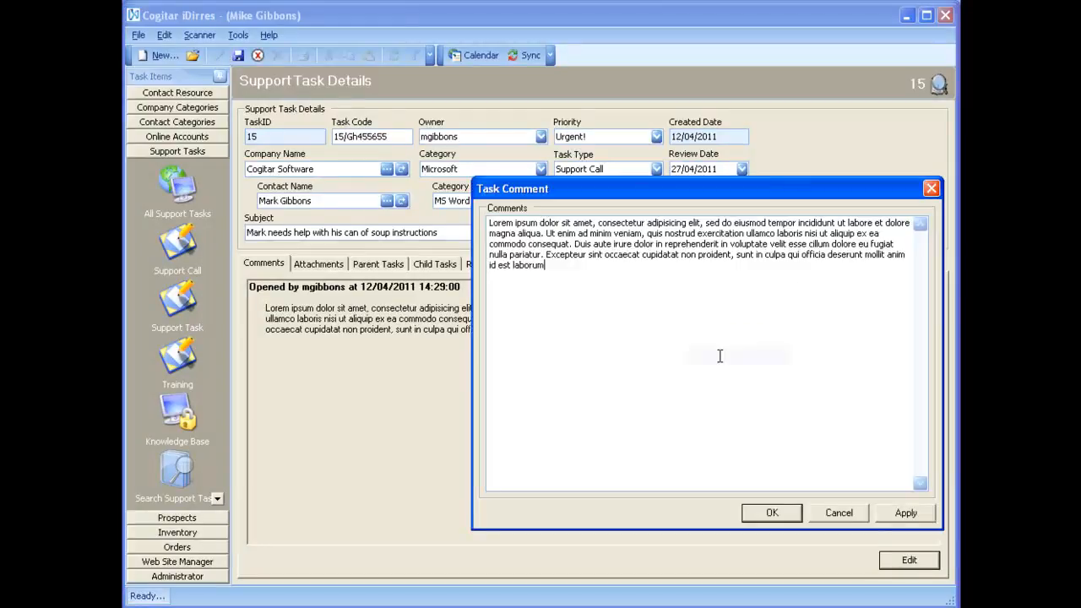
pyautogui.click(763, 518)
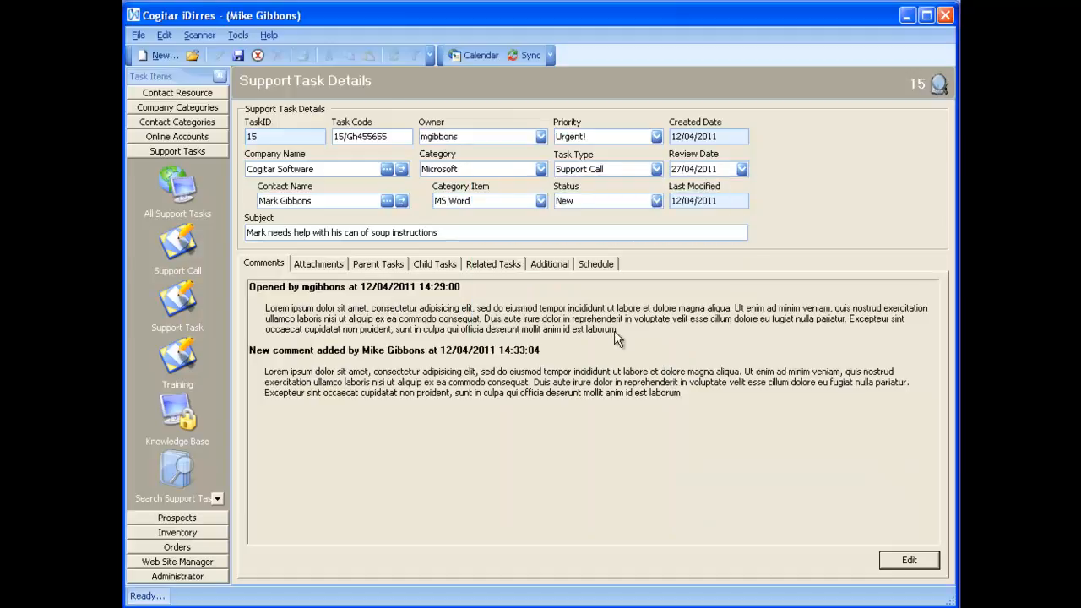
pyautogui.click(239, 55)
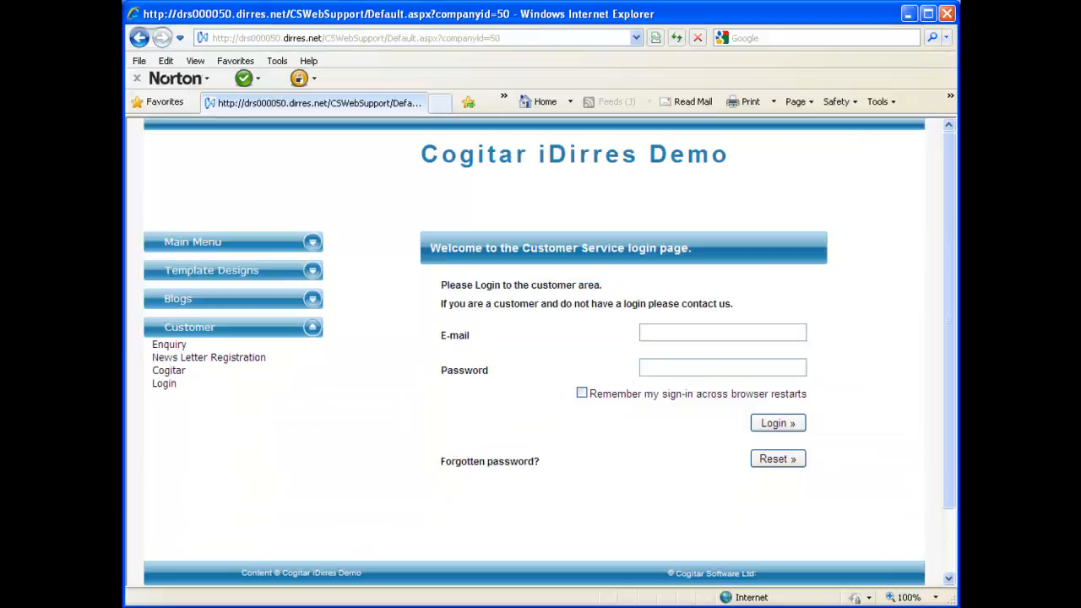
# Log in to the customer support area with the account e-mail and password.
pyautogui.click(678, 330)
pyautogui.rightClick(751, 366)
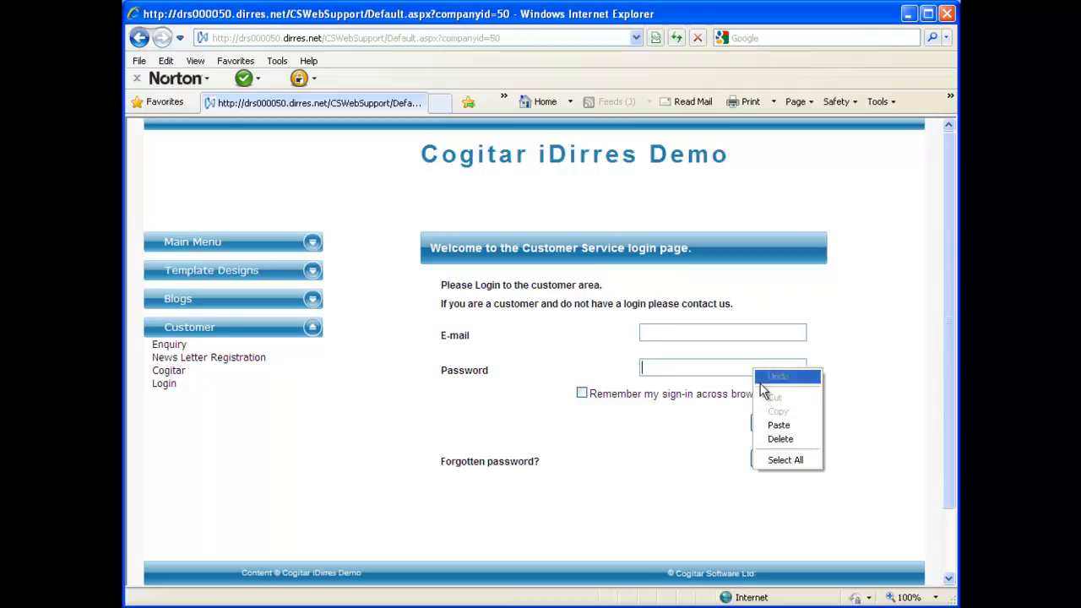
pyautogui.click(776, 430)
pyautogui.click(738, 325)
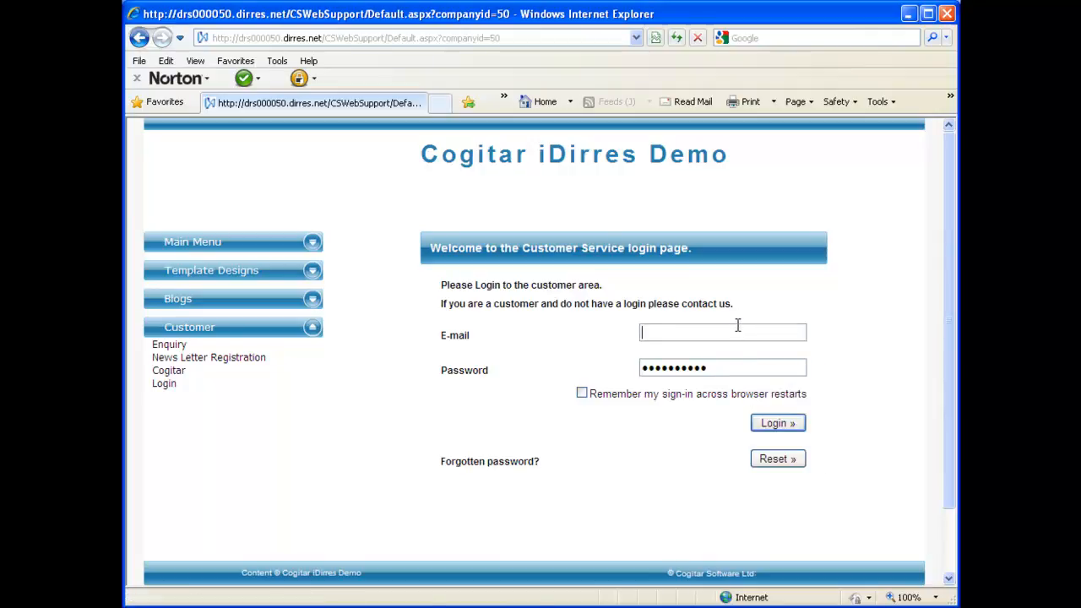
pyautogui.hotkey('ctrl', 'v')
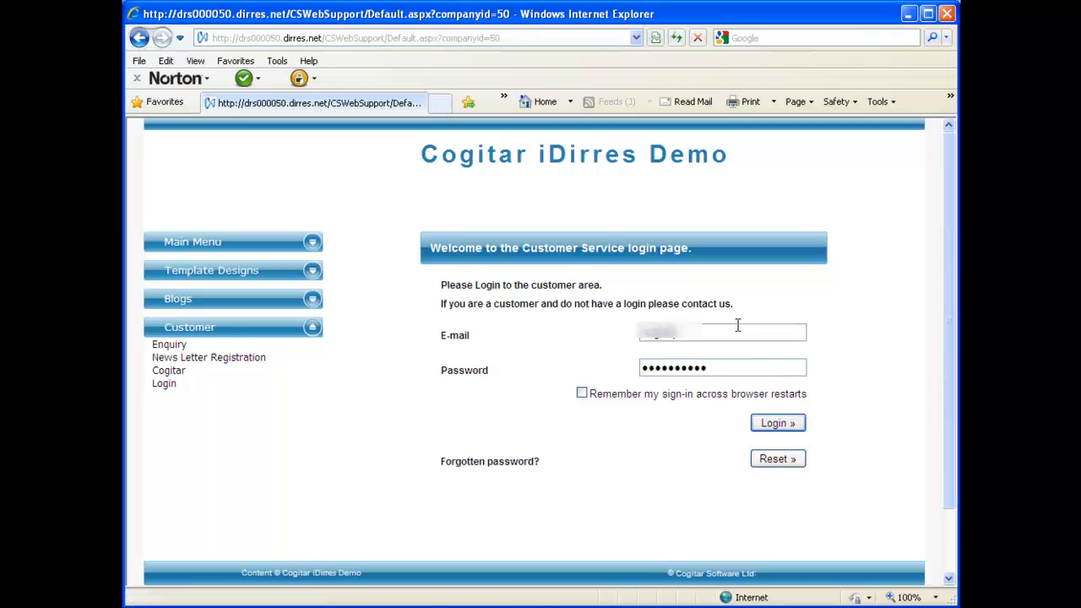
pyautogui.click(786, 424)
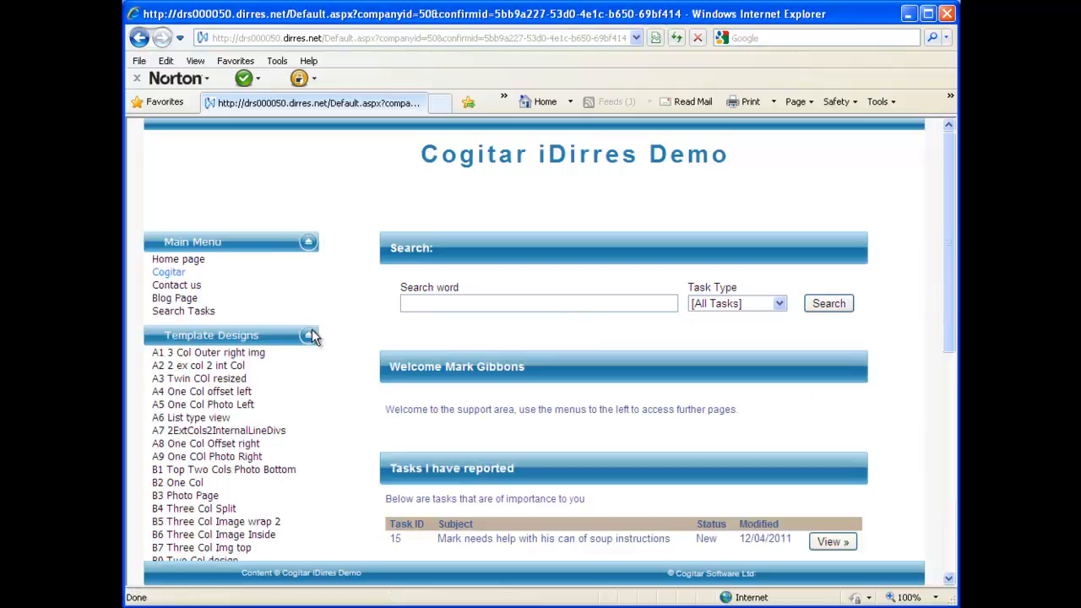
# Collapse Template Designs, Main Menu, Blogs and My Support, then scroll down to the reported tasks.
pyautogui.click(308, 336)
pyautogui.click(309, 242)
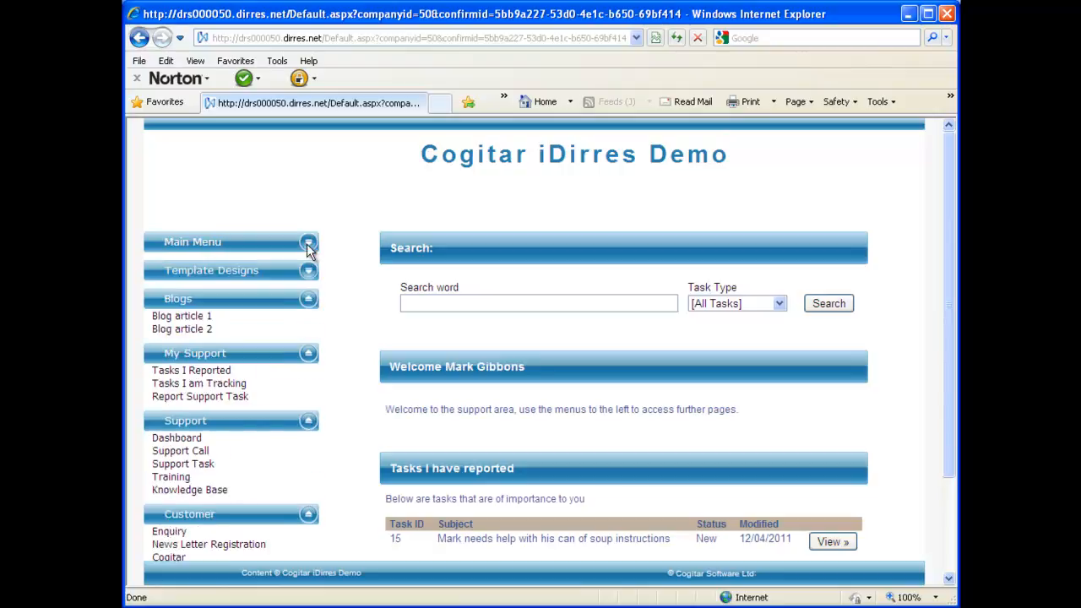
pyautogui.click(309, 301)
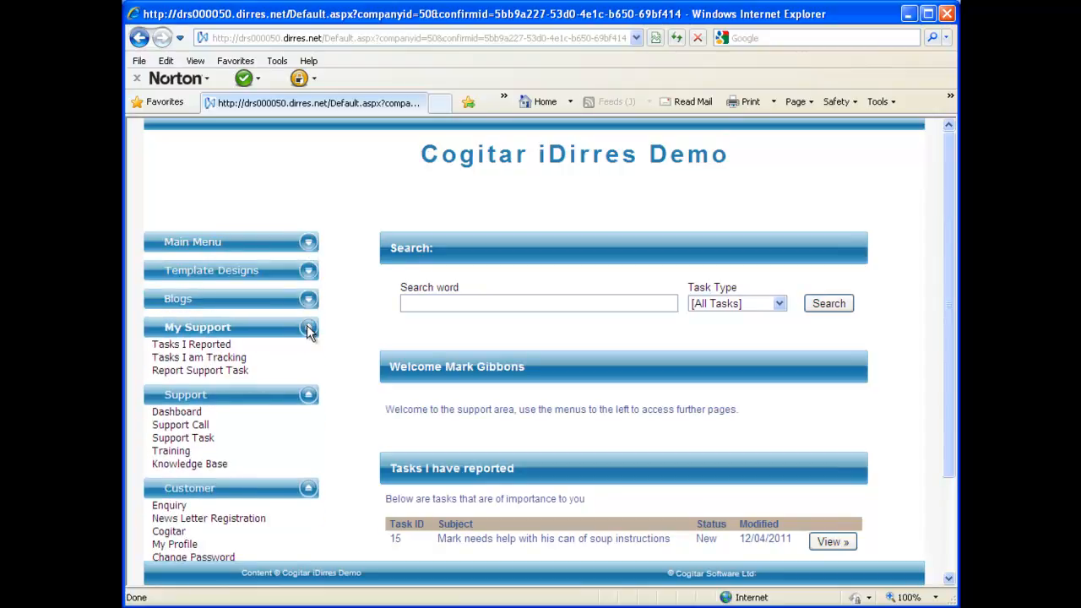
pyautogui.click(309, 327)
pyautogui.scroll(-2, 339, 403)
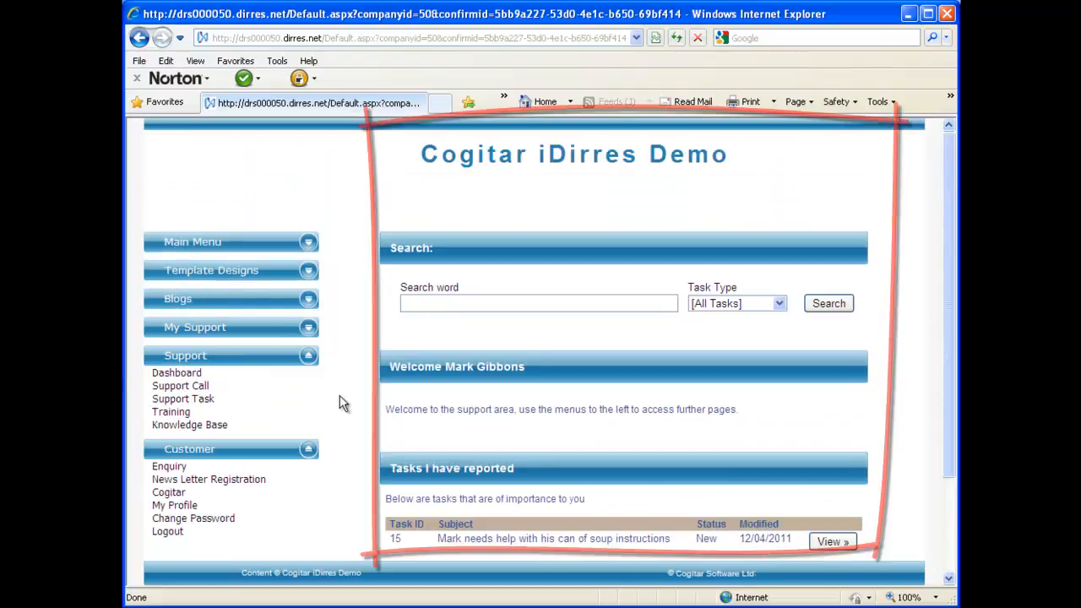
pyautogui.scroll(-2, 340, 395)
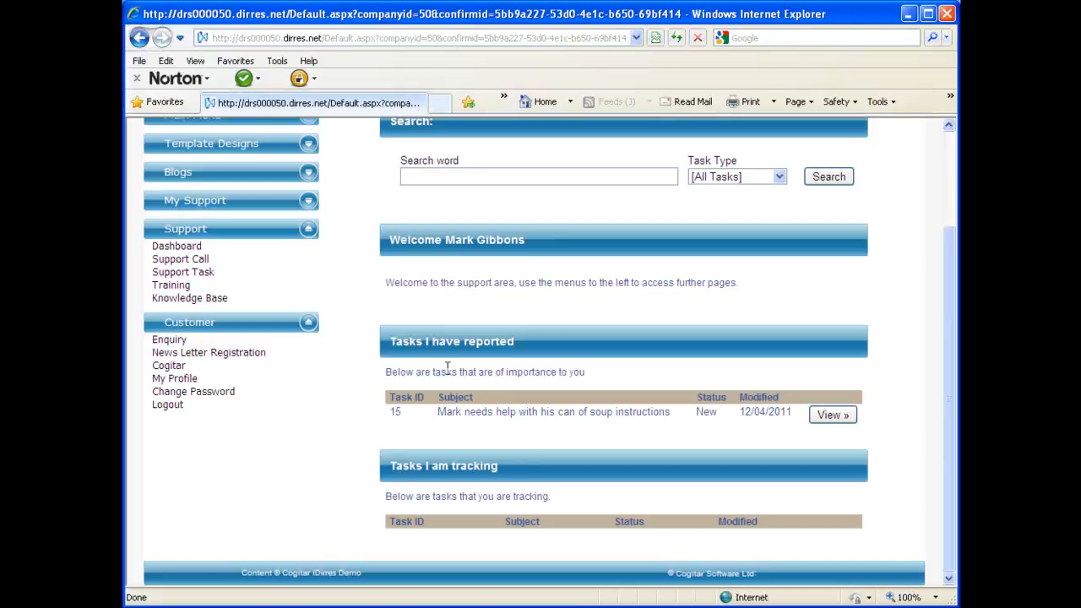
# Open task 15 for editing and set its priority to Medium Priority.
pyautogui.click(834, 418)
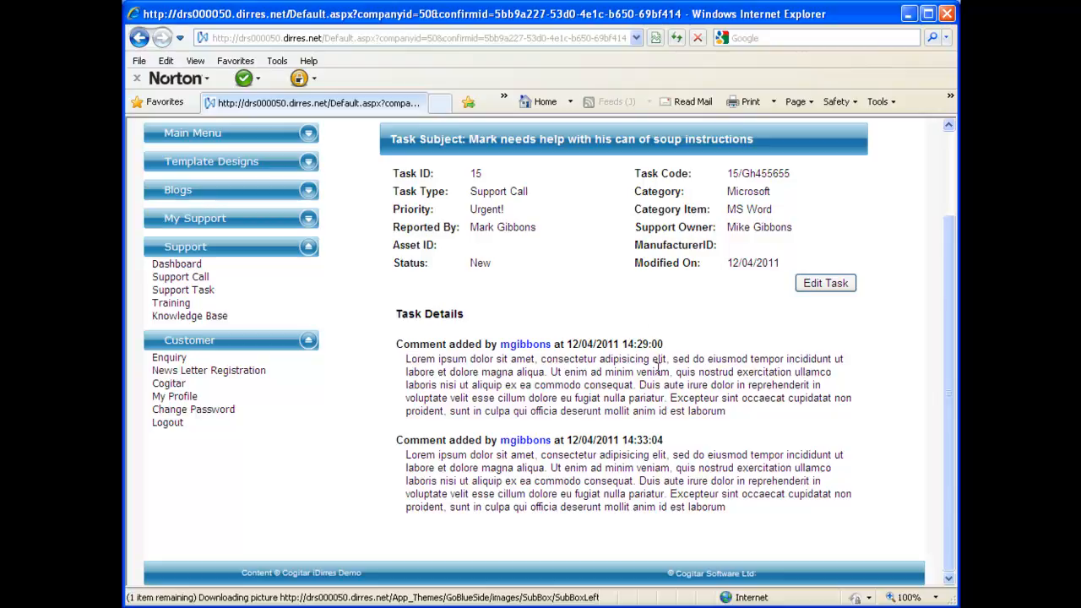
pyautogui.click(824, 284)
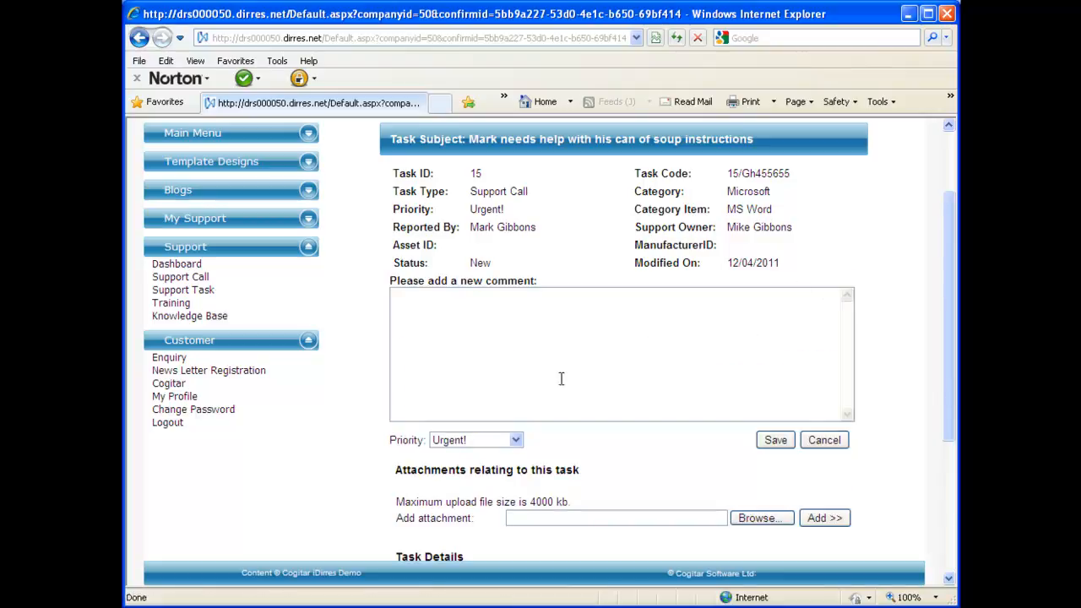
pyautogui.click(514, 440)
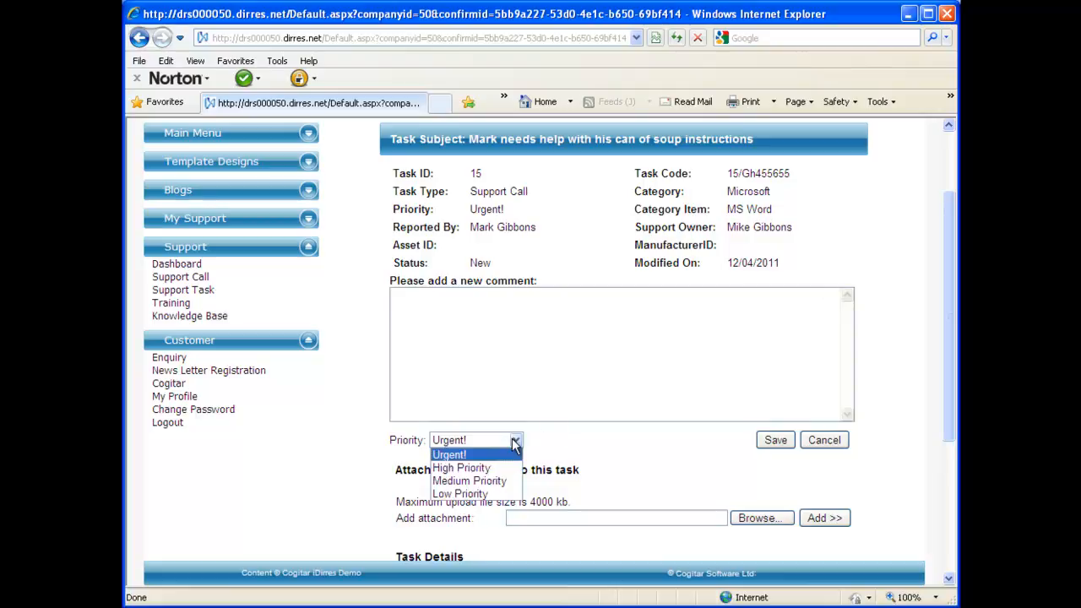
pyautogui.click(486, 481)
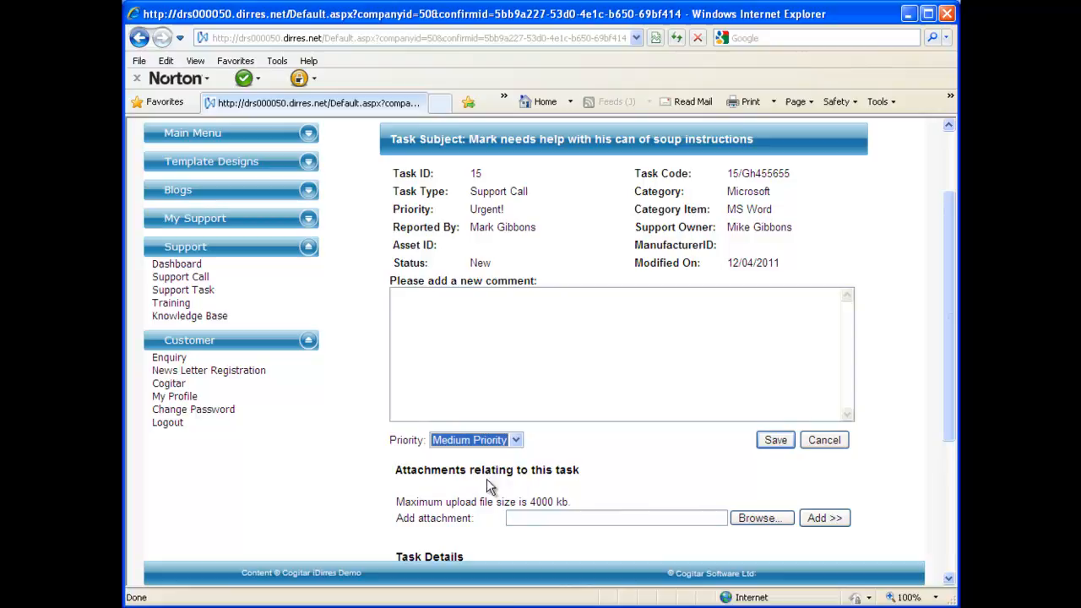
# Paste a comment ending with 'Two way feedback' and save the task.
pyautogui.click(512, 320)
pyautogui.rightClick(513, 321)
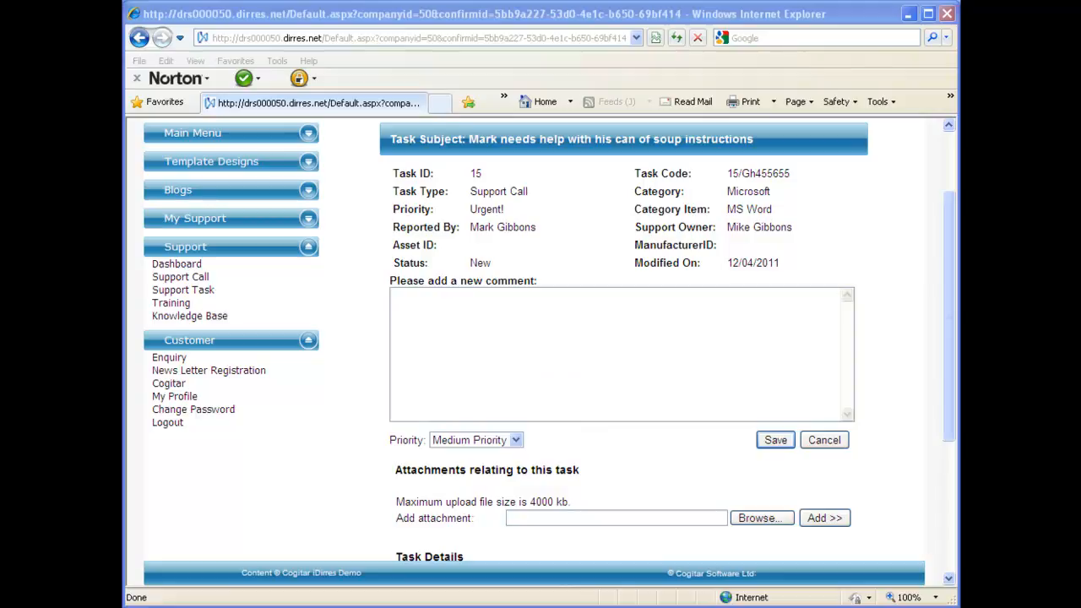
pyautogui.click(683, 405)
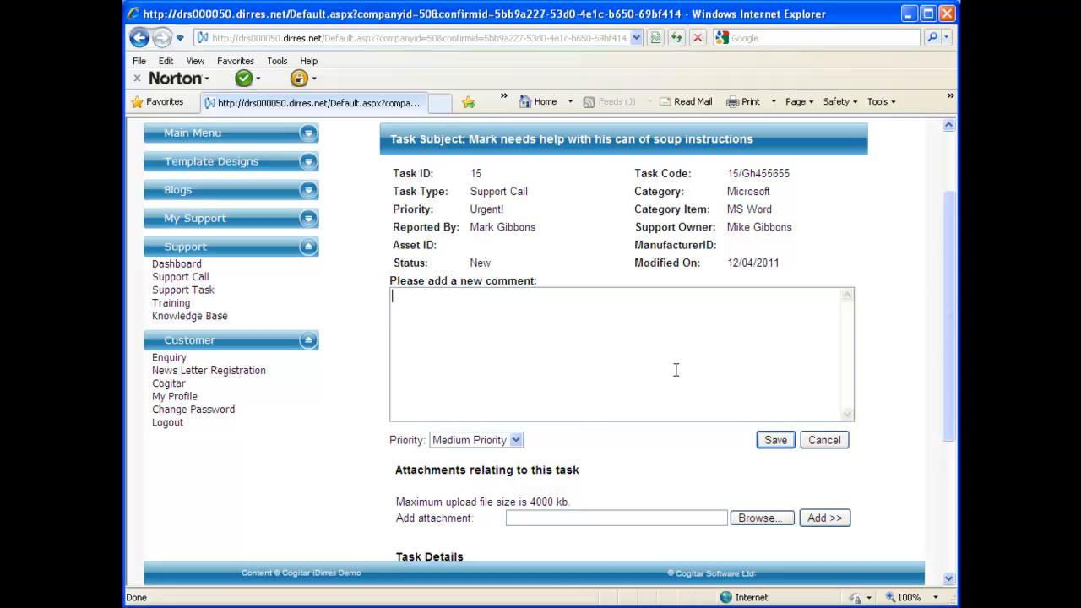
pyautogui.rightClick(679, 372)
pyautogui.click(712, 433)
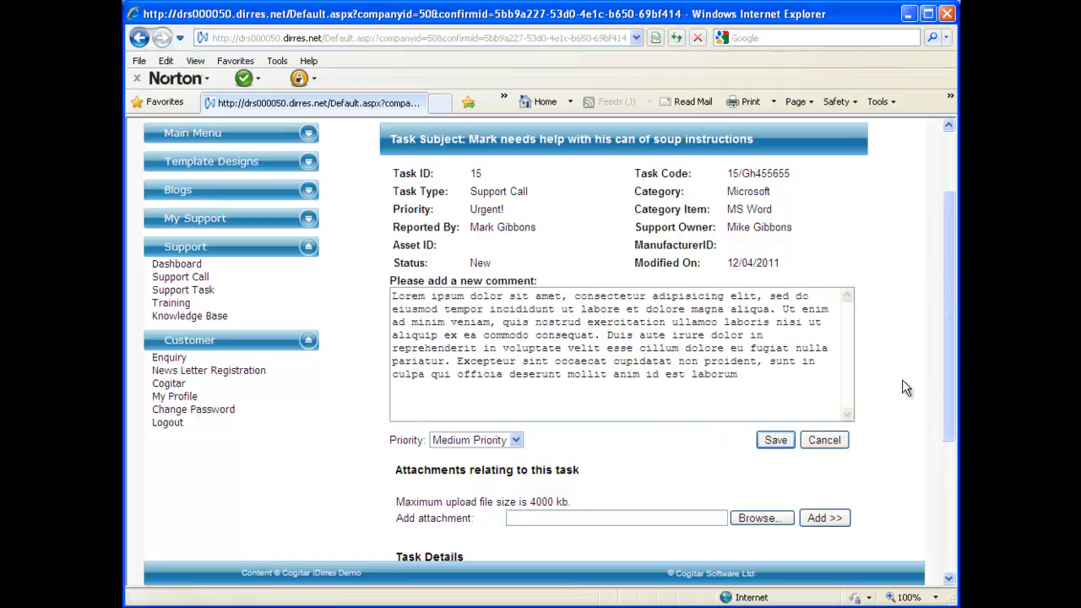
pyautogui.moveTo(949, 402); pyautogui.dragTo(944, 426)
pyautogui.write('Two way feedback')
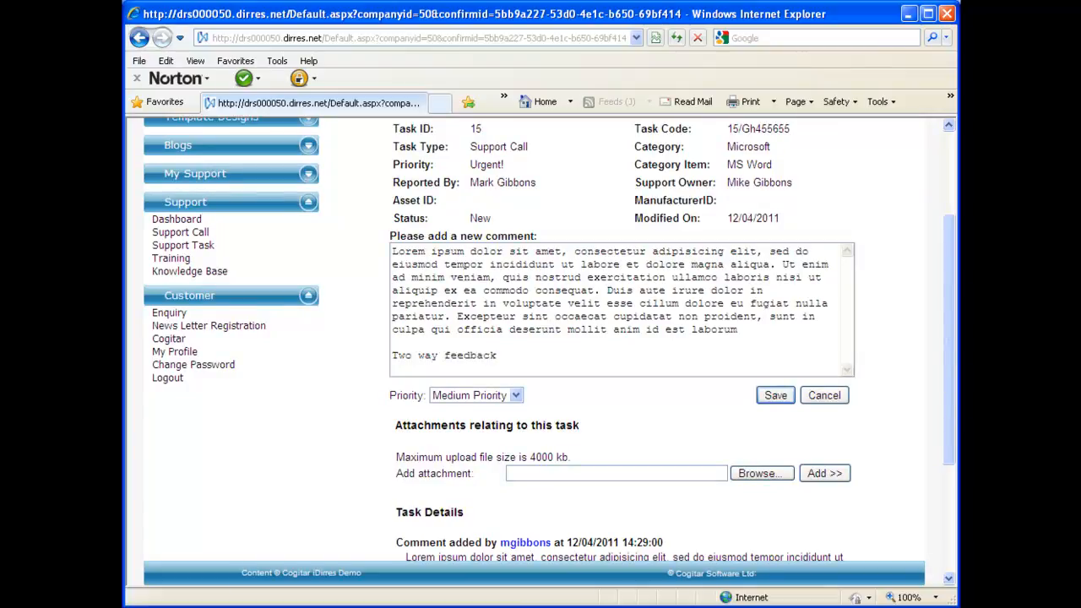
pyautogui.click(776, 396)
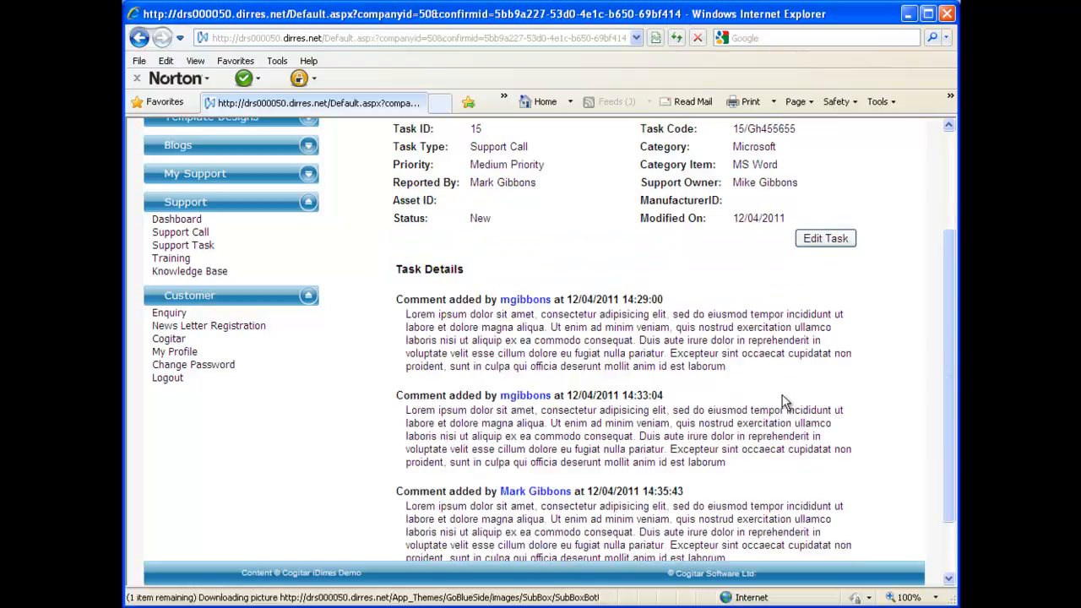
pyautogui.scroll(-2, 850, 314)
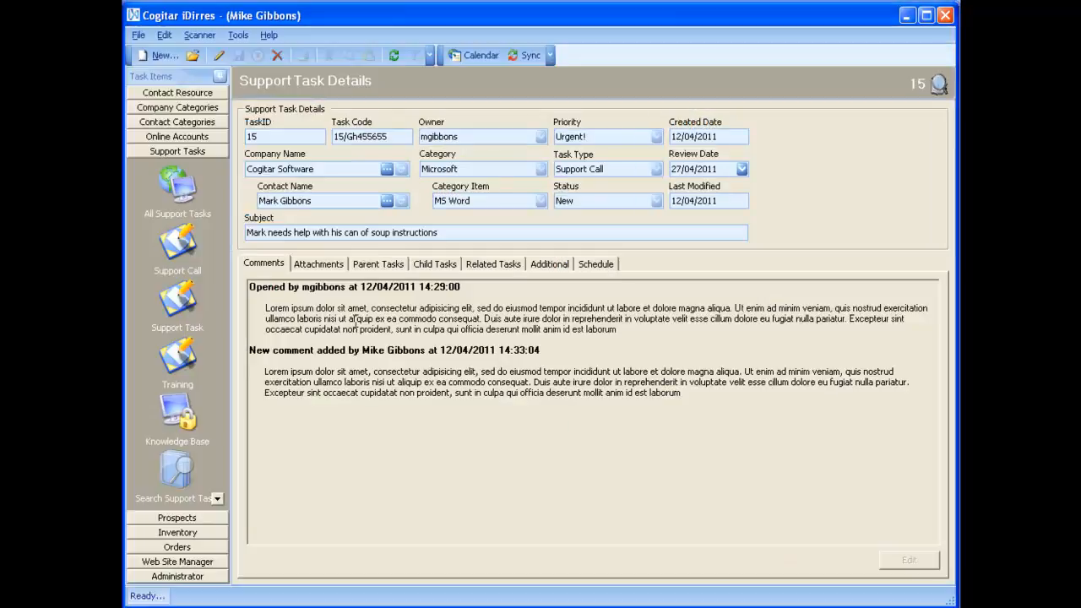
# Reopen task 15 from All Support Tasks and check its Medium priority and 'Two way feedback' portal comment.
pyautogui.click(177, 201)
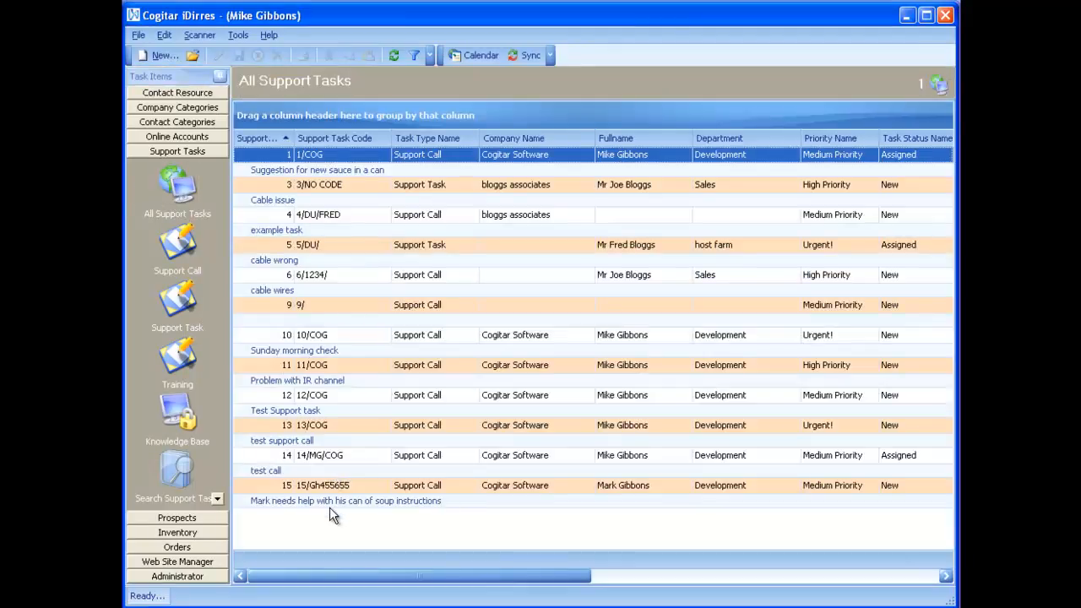
pyautogui.click(329, 508)
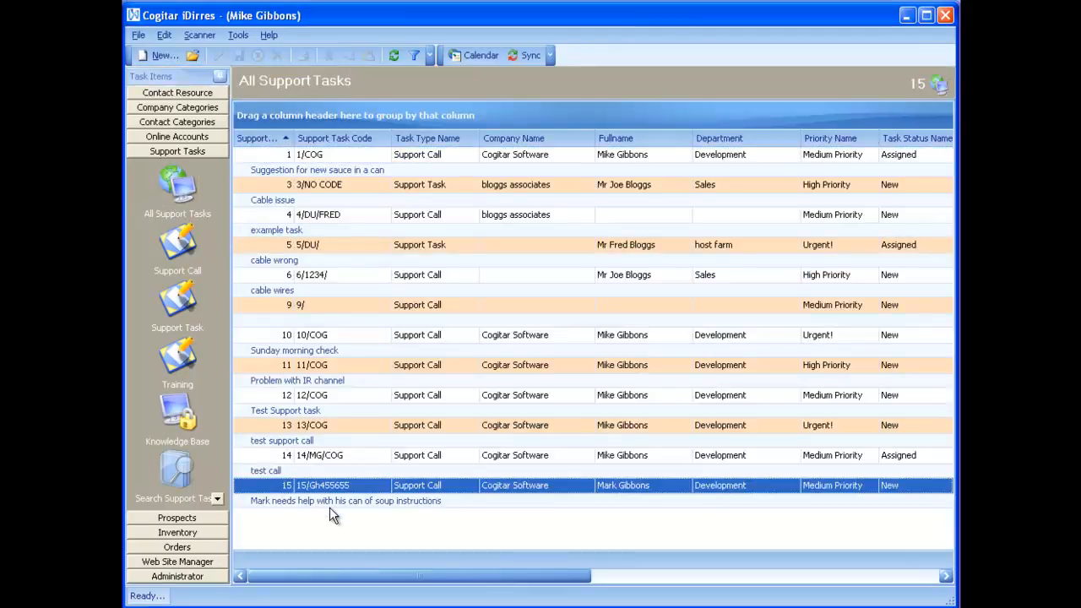
pyautogui.doubleClick(397, 488)
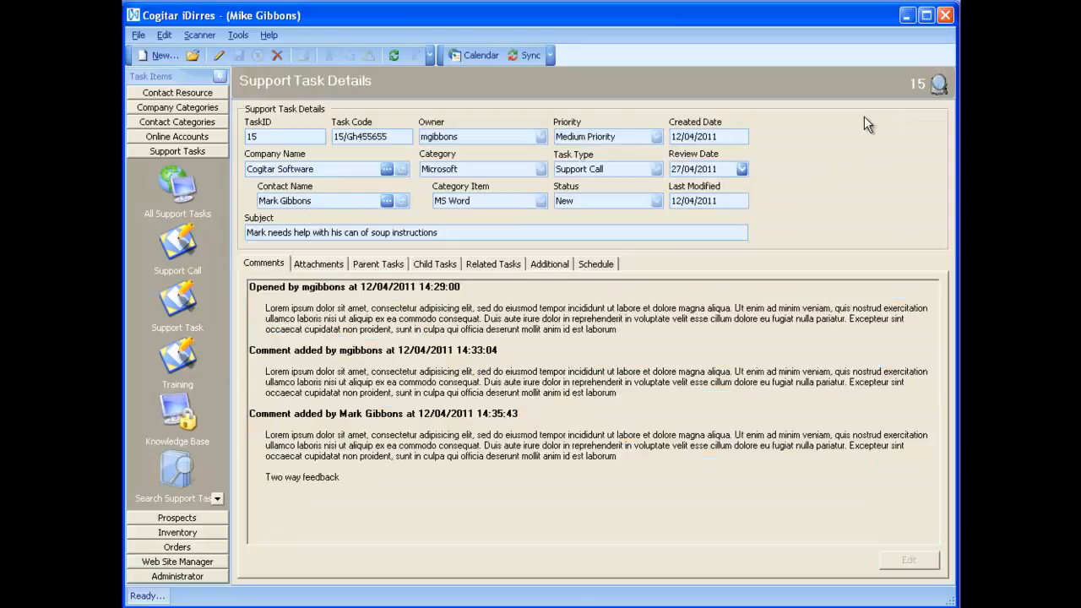
pyautogui.click(619, 139)
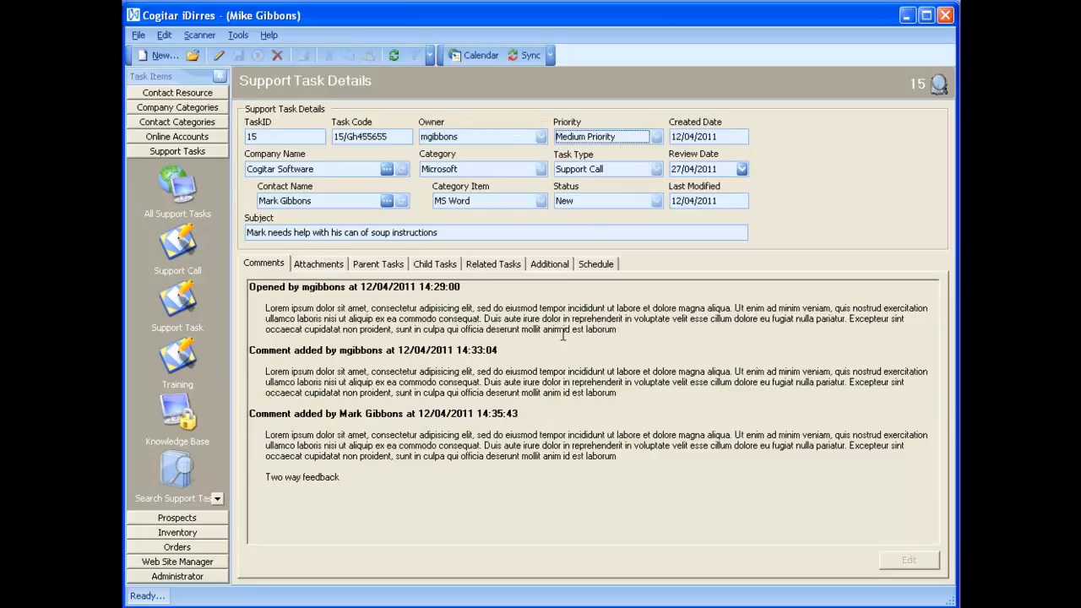
pyautogui.moveTo(385, 478); pyautogui.dragTo(251, 409)
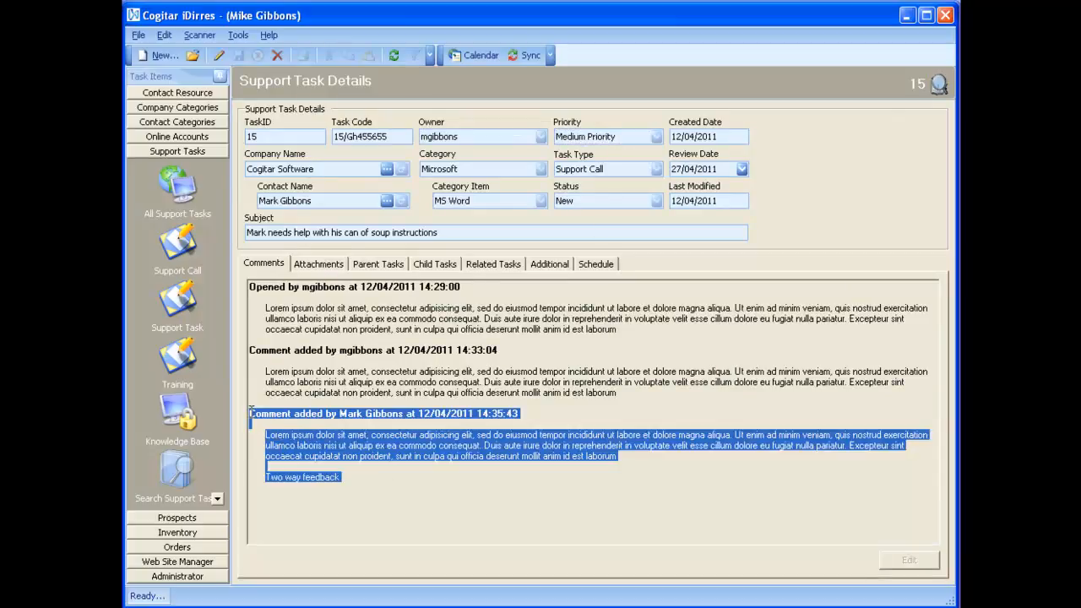